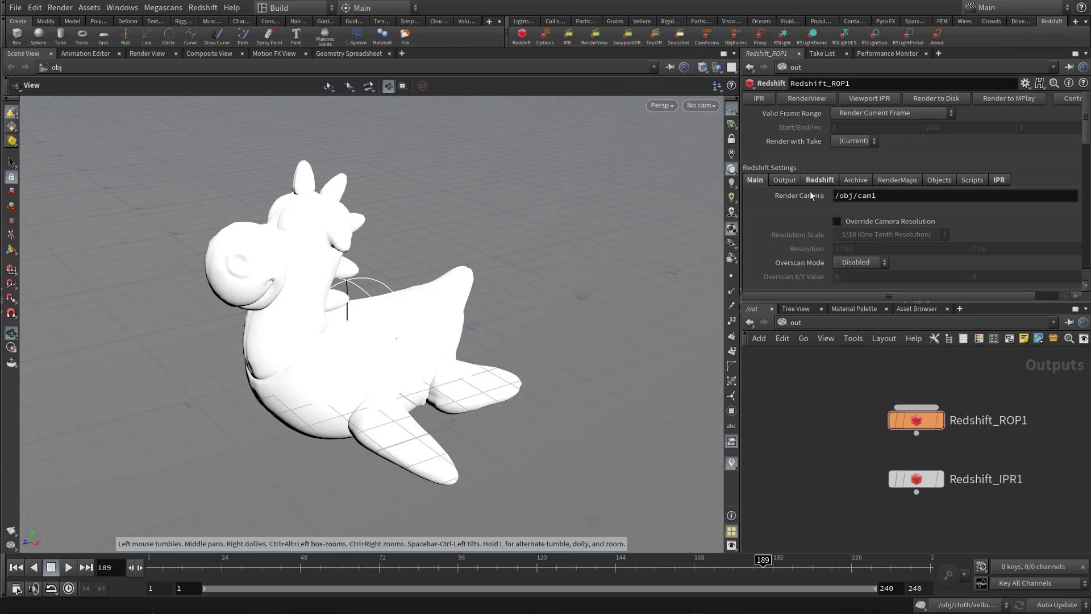
Start the viewport IPR from Redshift_ROP1 and check how the live render updates from different angles around the rubber toy
drag(988, 376, 832, 452)
click(873, 101)
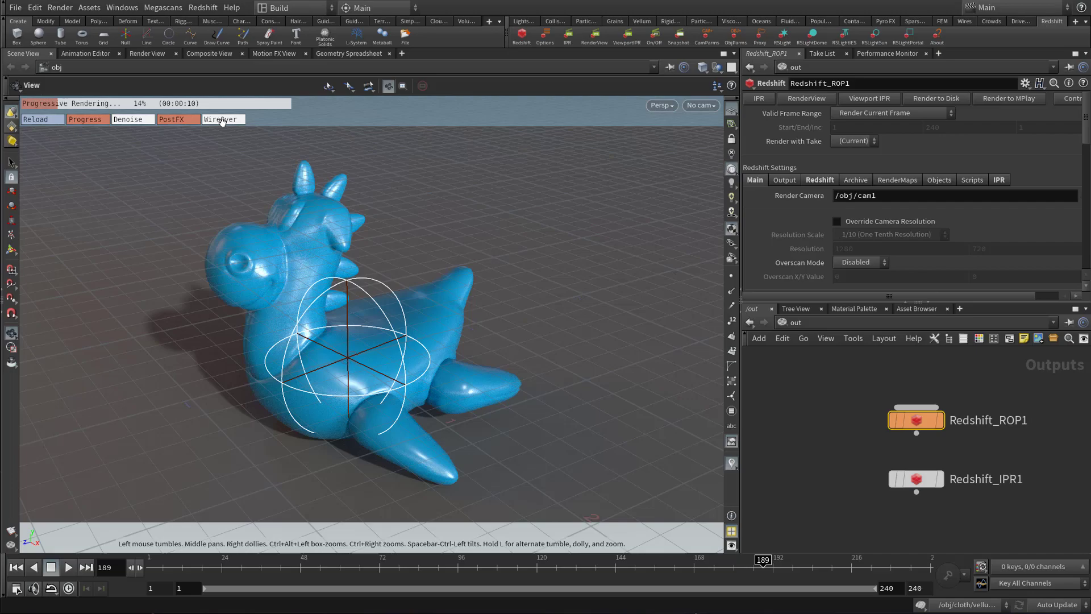
drag(421, 278, 360, 346)
mouse_move(361, 346)
right_down()
mouse_move(395, 350)
mouse_move(346, 352)
right_up()
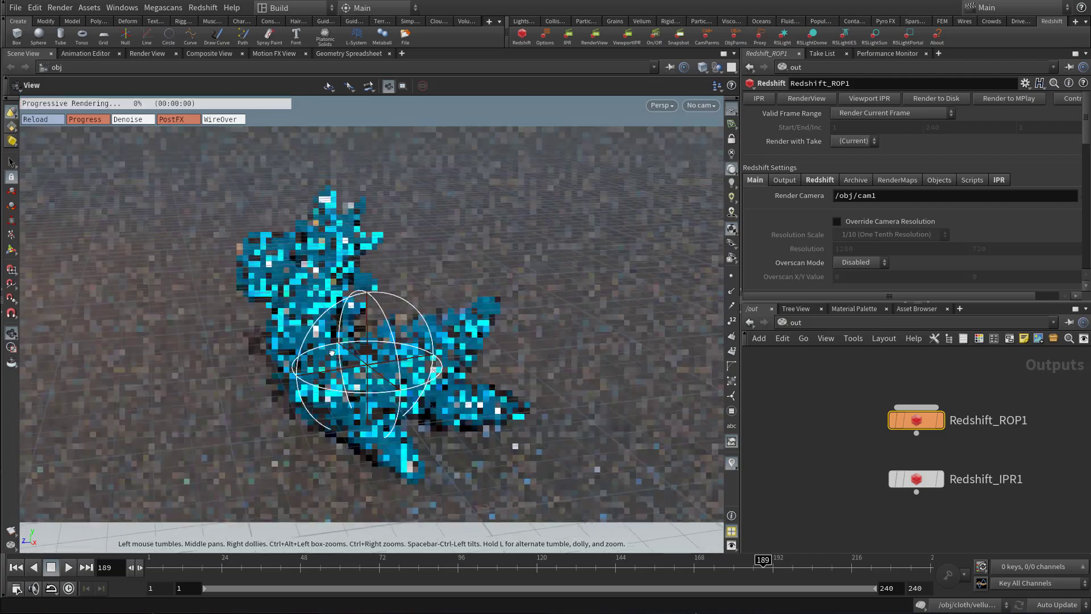
drag(346, 352, 402, 351)
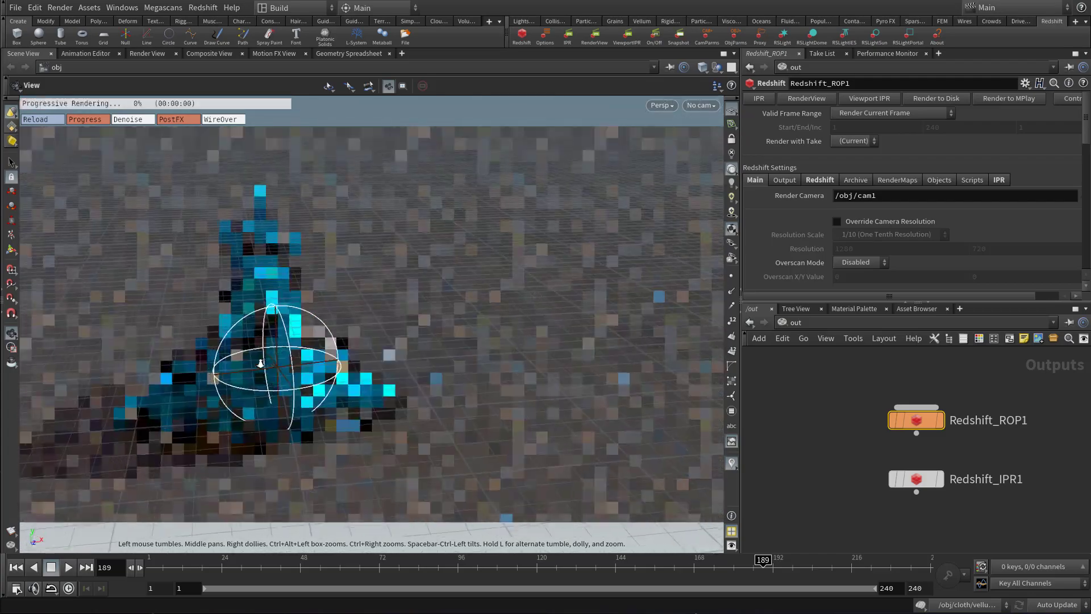
middle_drag(402, 351, 426, 334)
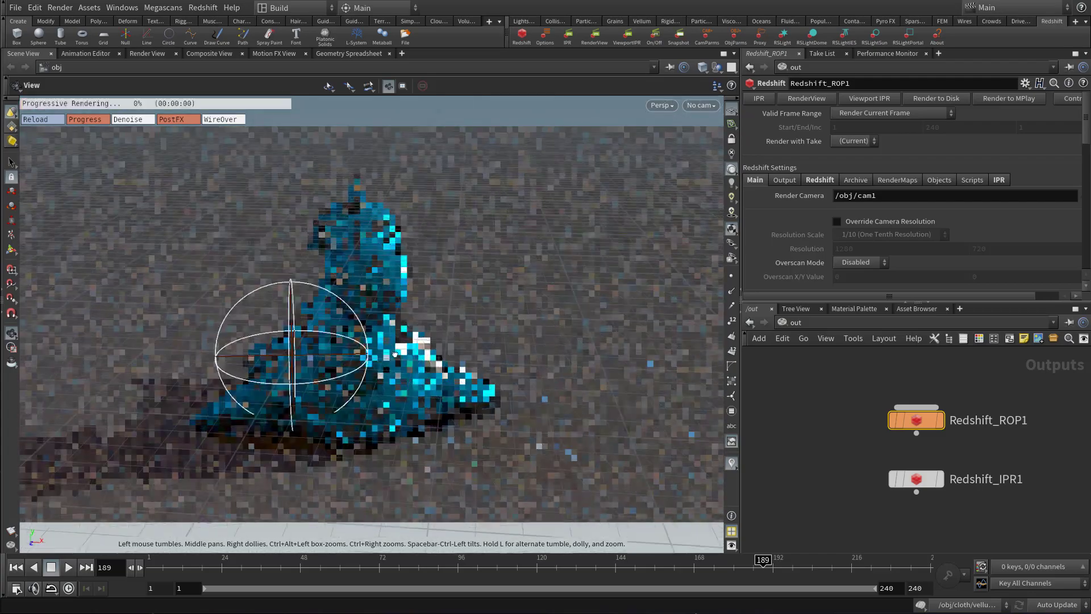
drag(426, 334, 351, 323)
right_drag(352, 324, 187, 284)
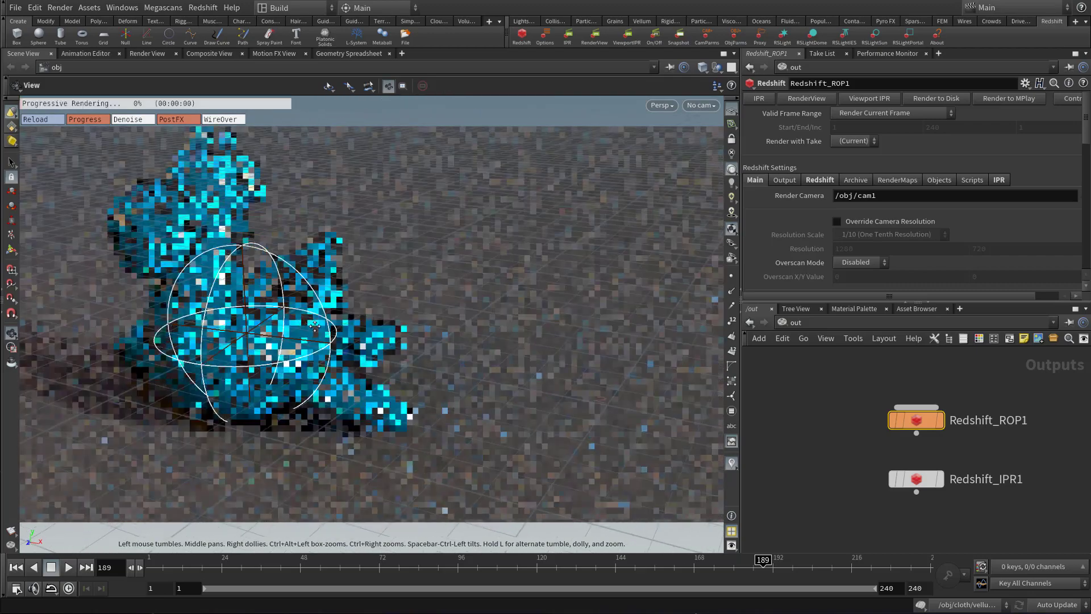
middle_drag(187, 284, 348, 294)
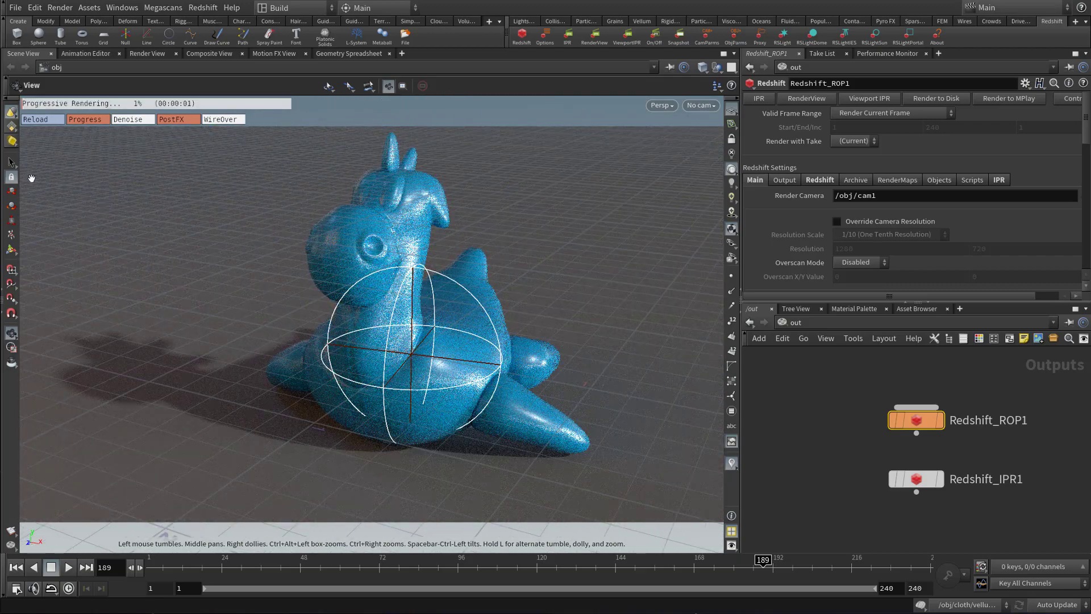
Move the rubber toy slightly upward and then sideways along its red axis while the live render runs
click(13, 163)
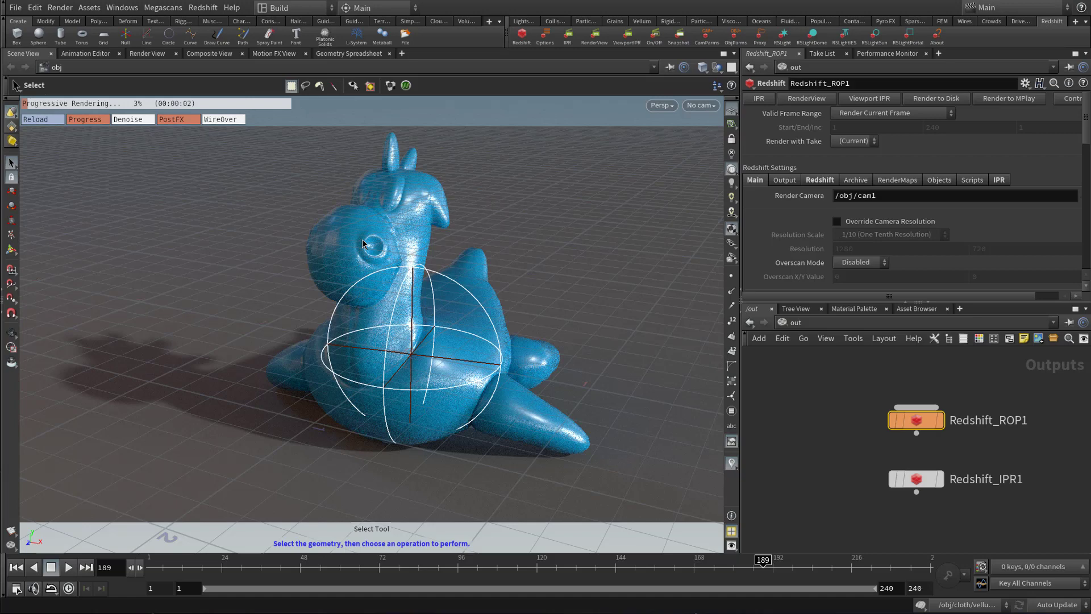
click(364, 243)
click(11, 193)
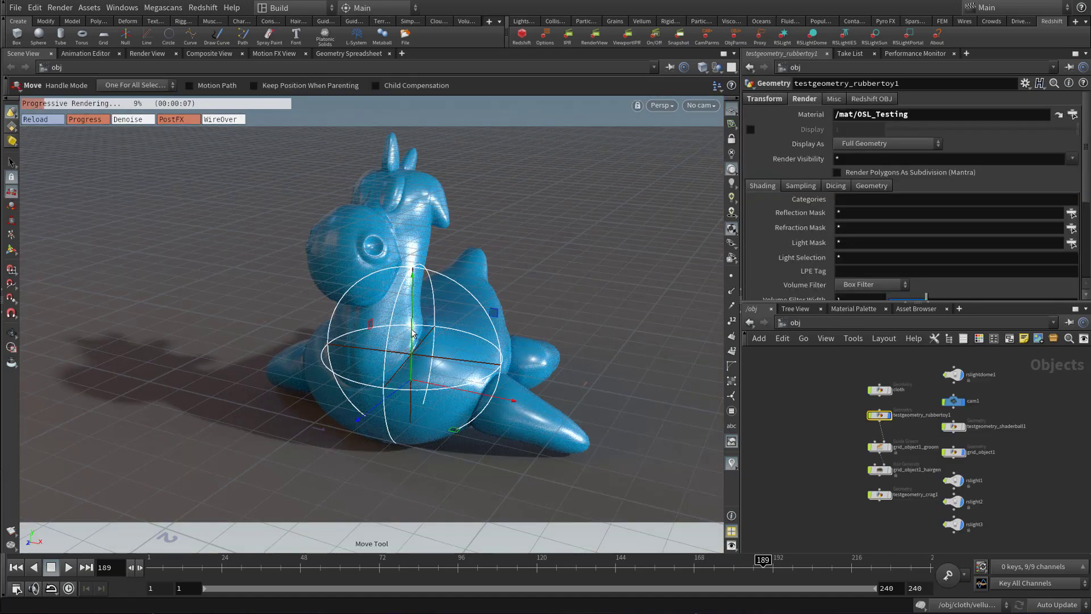
mouse_move(412, 333)
mouse_down()
mouse_move(448, 145)
mouse_move(417, 320)
mouse_up()
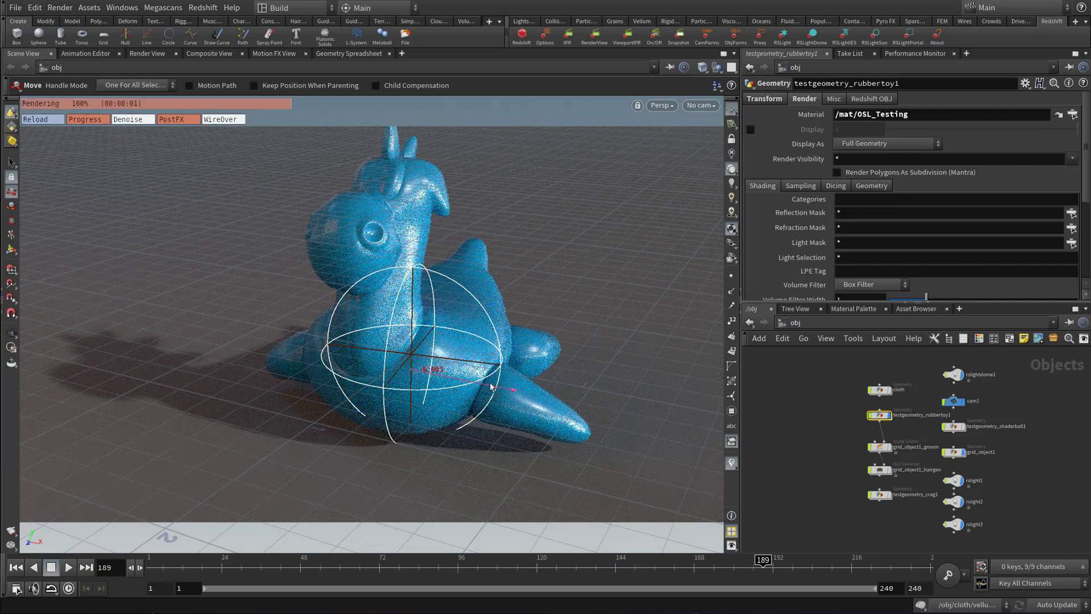
mouse_move(490, 386)
mouse_down()
mouse_move(335, 367)
mouse_move(567, 421)
mouse_move(485, 404)
mouse_up()
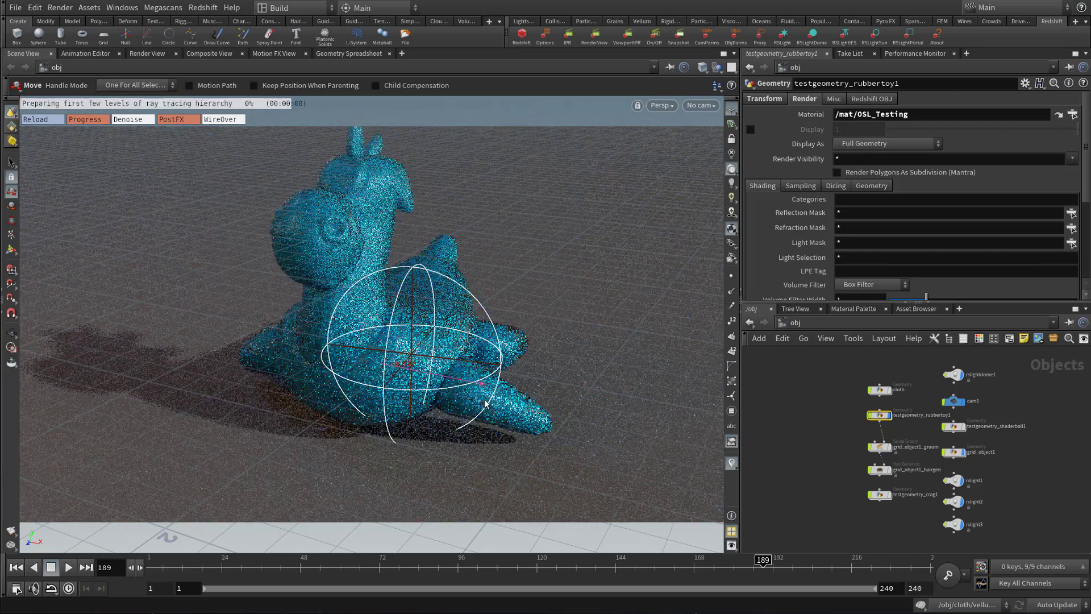
alt+middle_drag(412, 322, 387, 363)
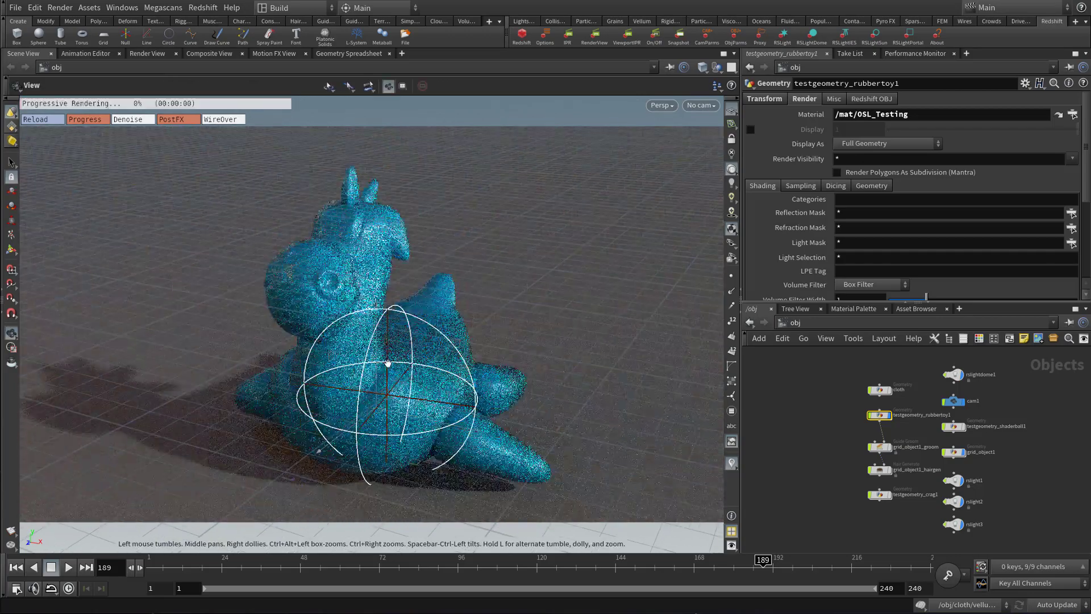
alt+drag(387, 363, 414, 358)
right_click(413, 358)
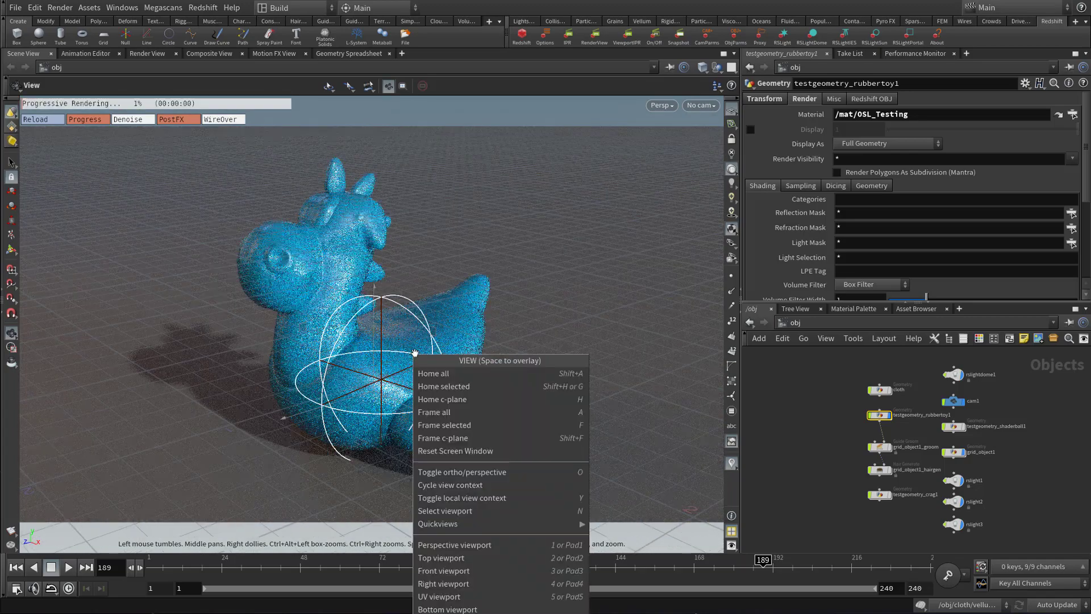
Return to the out network and show the IPR settings of Redshift_ROP1, including resolution, progressive rendering and undersampling
click(802, 425)
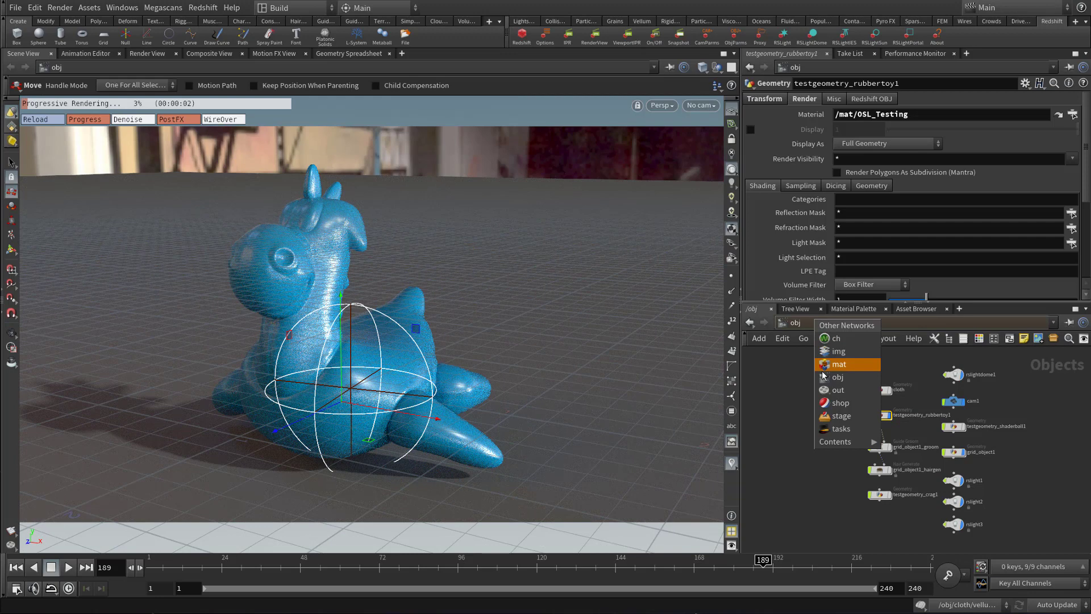
click(845, 393)
drag(1061, 458, 1060, 457)
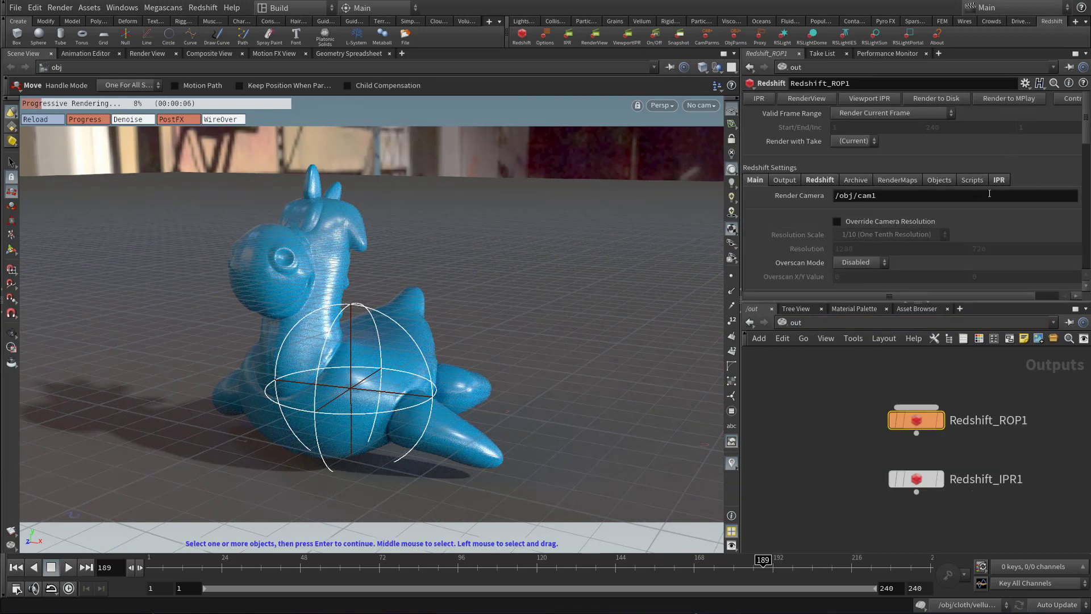
click(999, 180)
scroll(803, 250, down, 5)
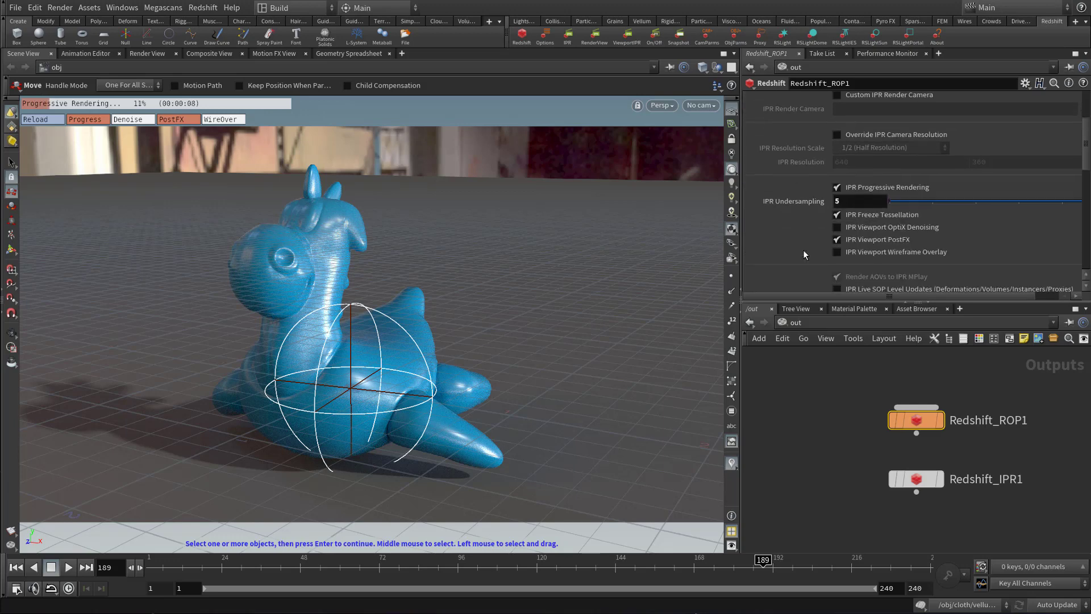
scroll(802, 250, up, 3)
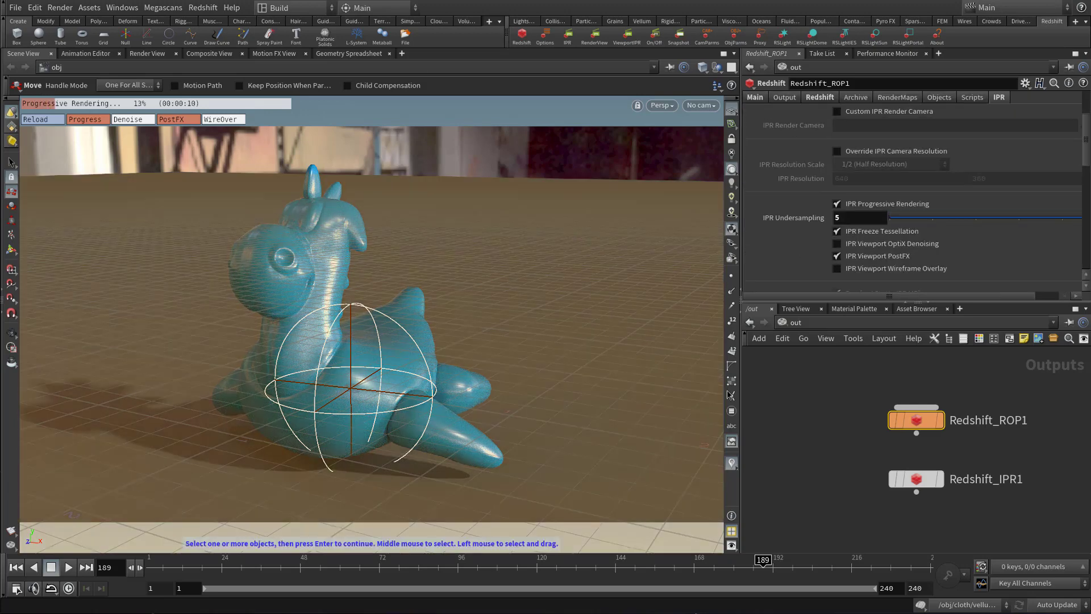
scroll(779, 253, up, 3)
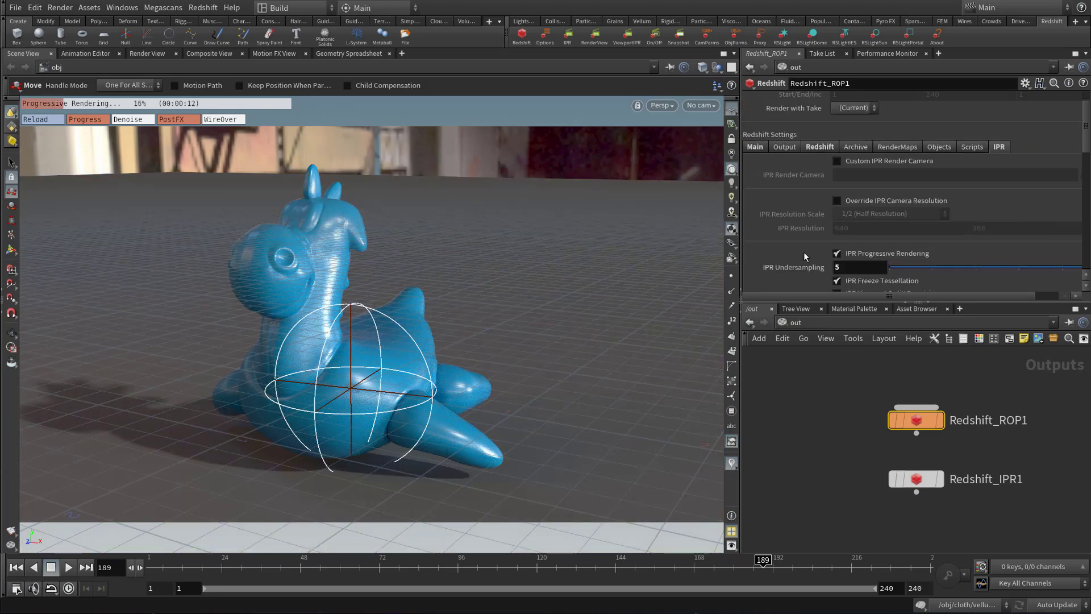
scroll(852, 227, down, 3)
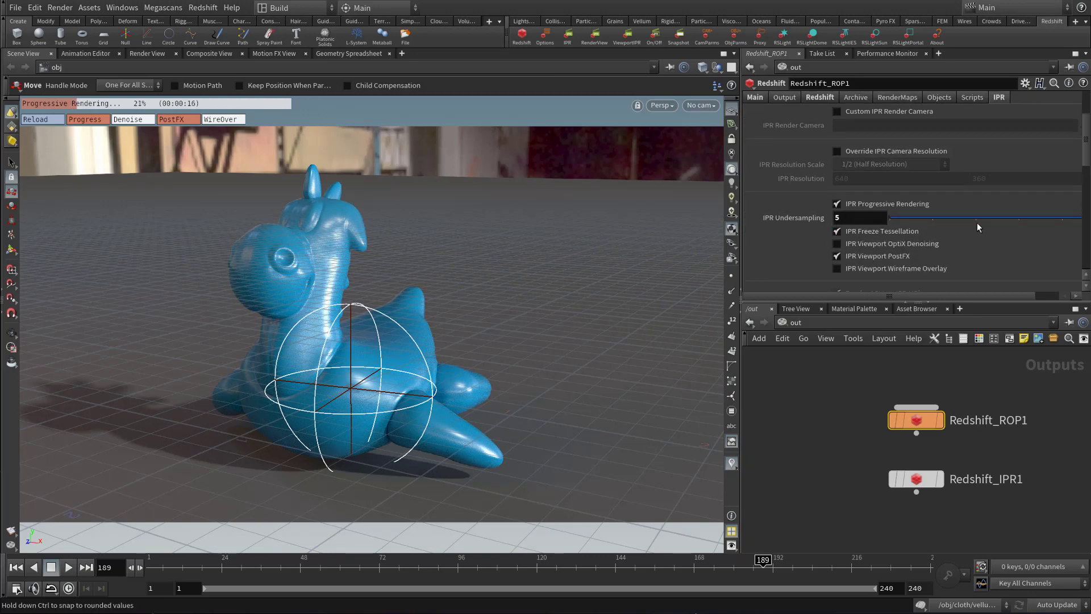
Try an IPR Undersampling of 1, set it back to 5, and check the render's response to view changes
drag(1013, 217, 941, 219)
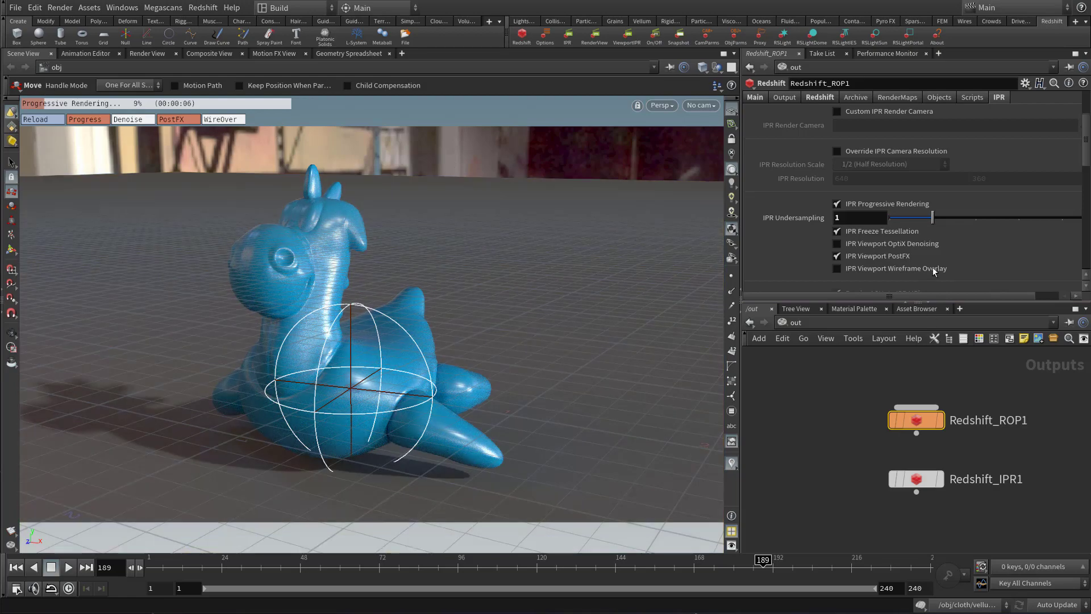
drag(989, 217, 1077, 219)
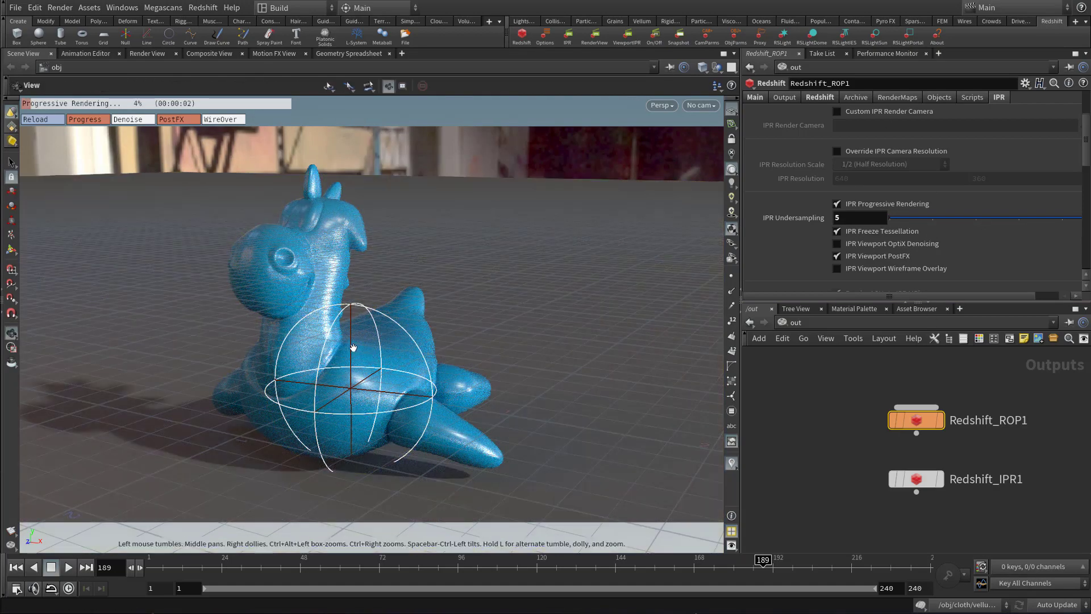
alt+drag(352, 346, 329, 356)
key(t)
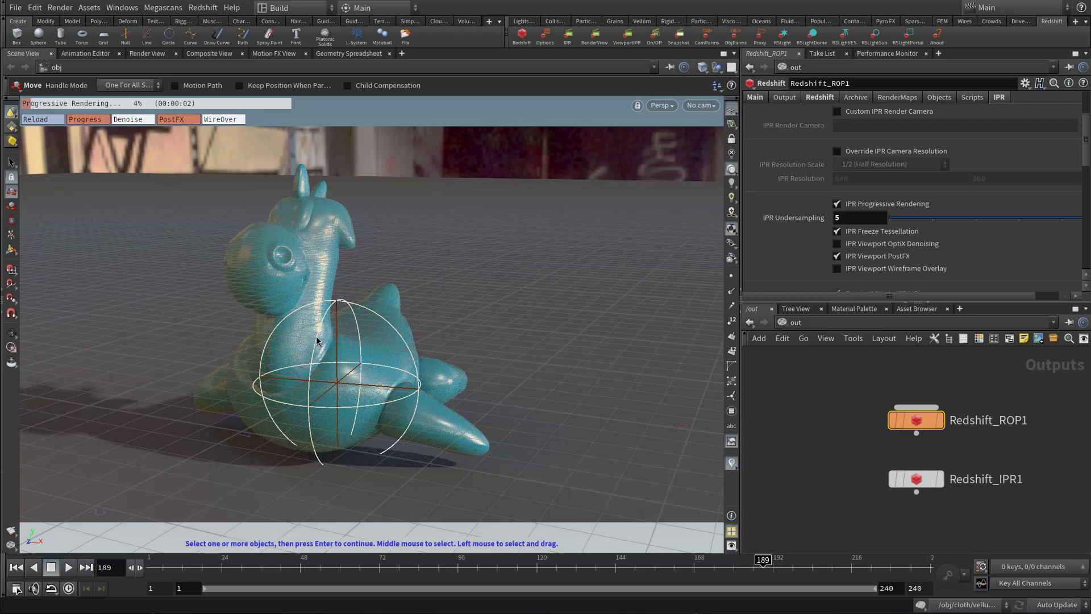
key(Escape)
drag(341, 352, 410, 358)
key(t)
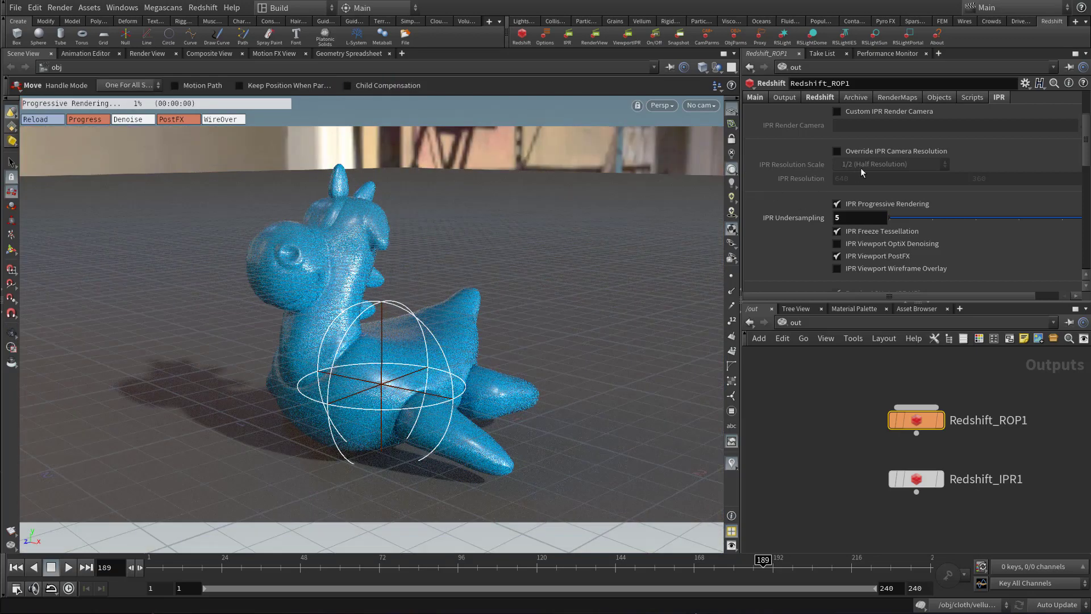
Override the IPR camera resolution with a scale of 1/2 (Half Resolution)
click(914, 152)
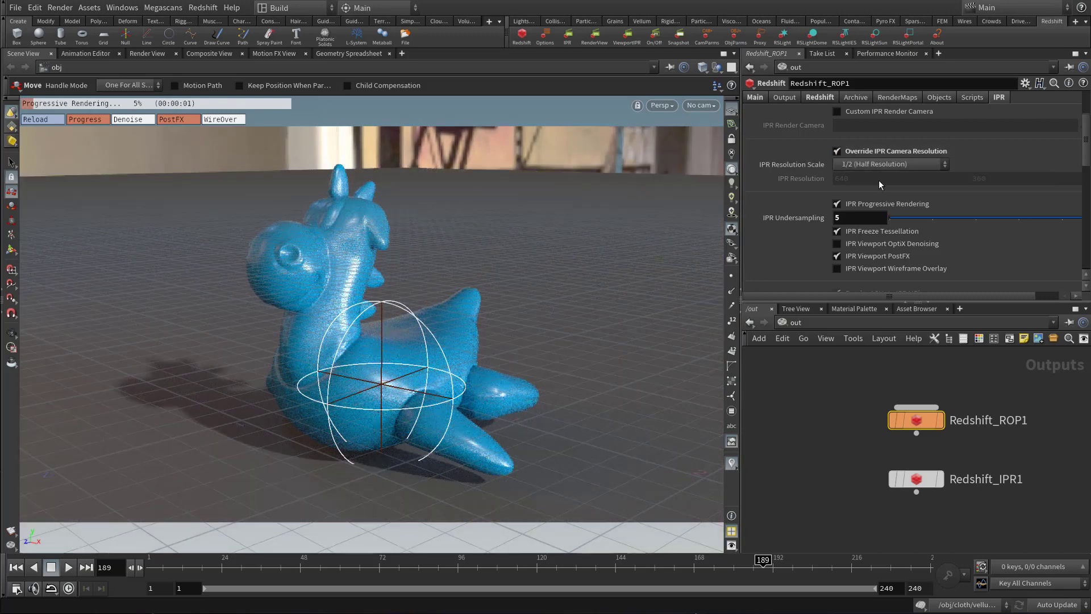
click(908, 164)
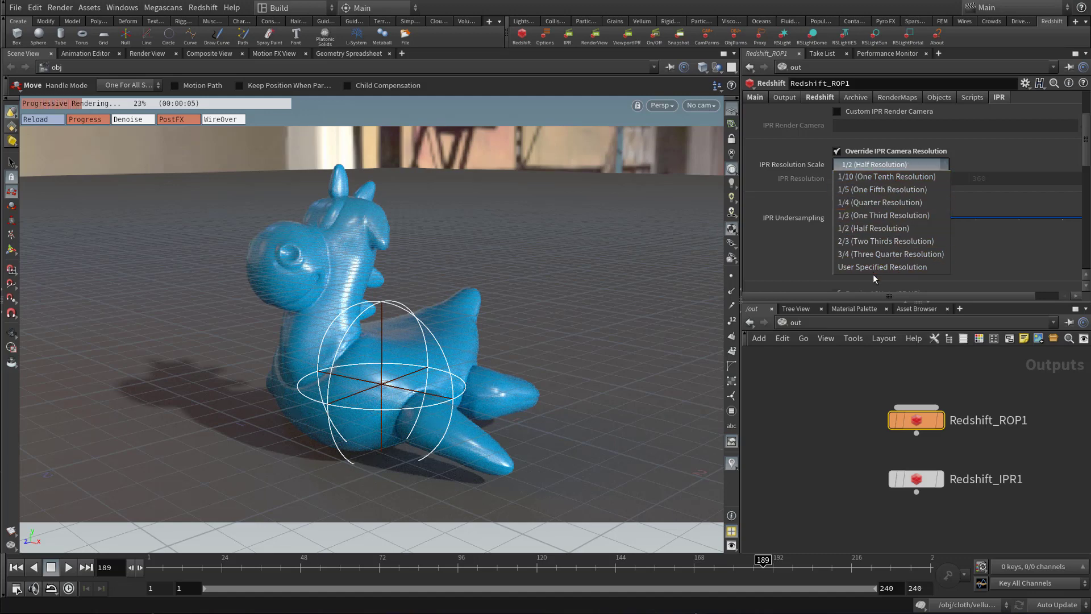
click(904, 166)
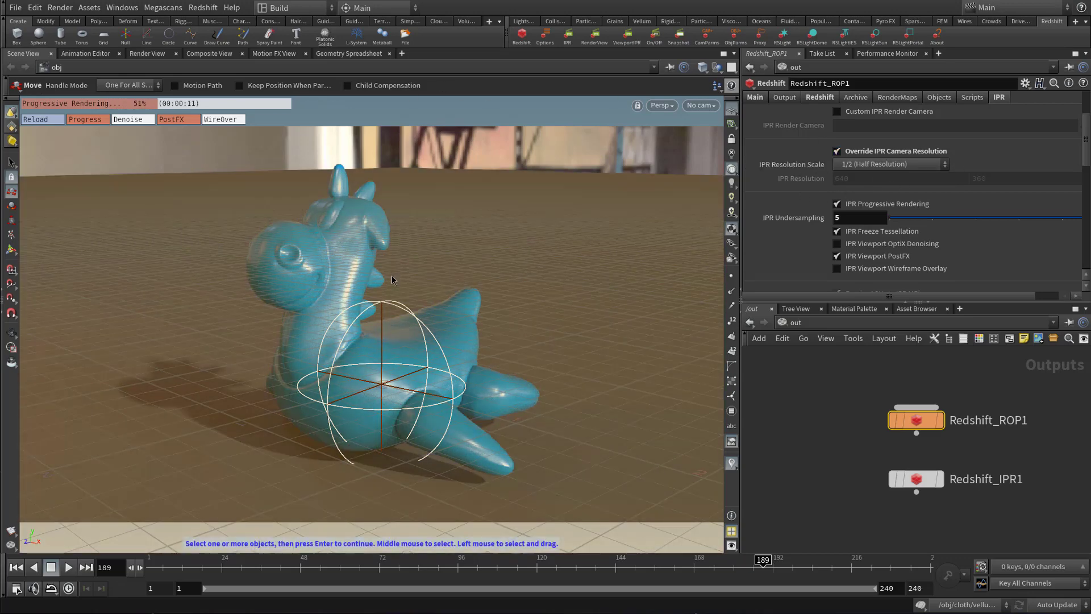
Check how quickly the half-resolution render refreshes at different distances and angles around the rubber toy
key(Escape)
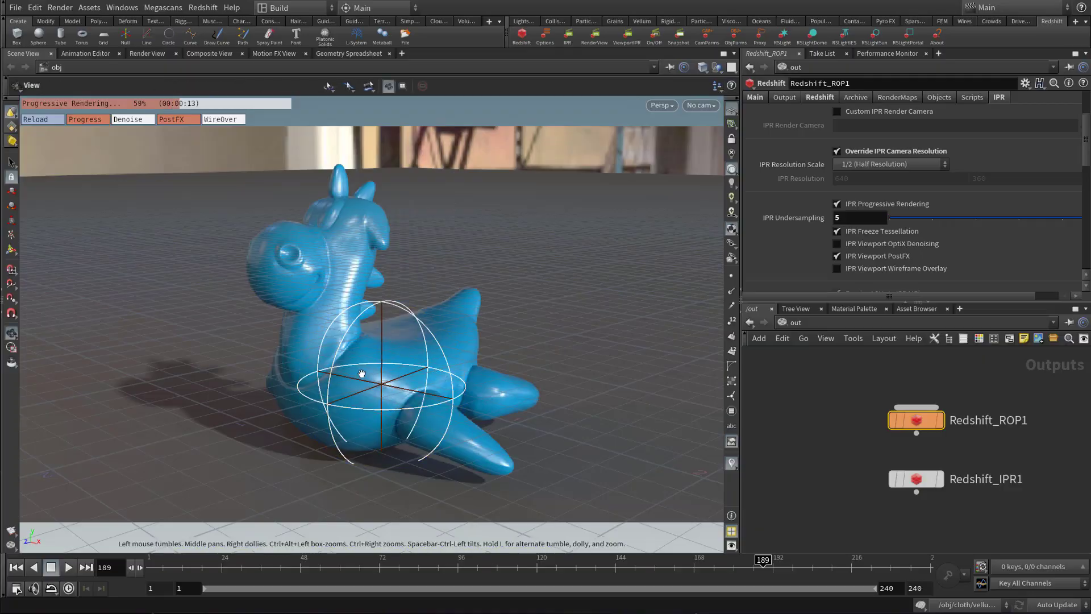
mouse_move(430, 374)
mouse_down()
mouse_move(351, 450)
mouse_move(397, 398)
mouse_move(363, 358)
mouse_move(414, 365)
mouse_up()
right_drag(414, 365, 580, 380)
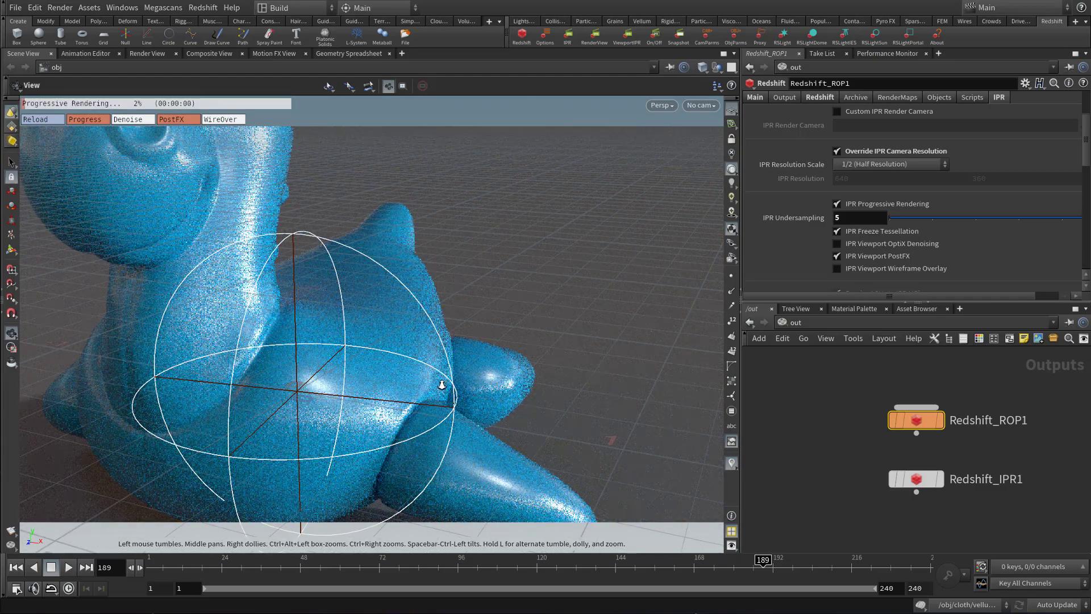
right_drag(441, 383, 363, 385)
drag(387, 386, 307, 386)
middle_drag(408, 376, 366, 363)
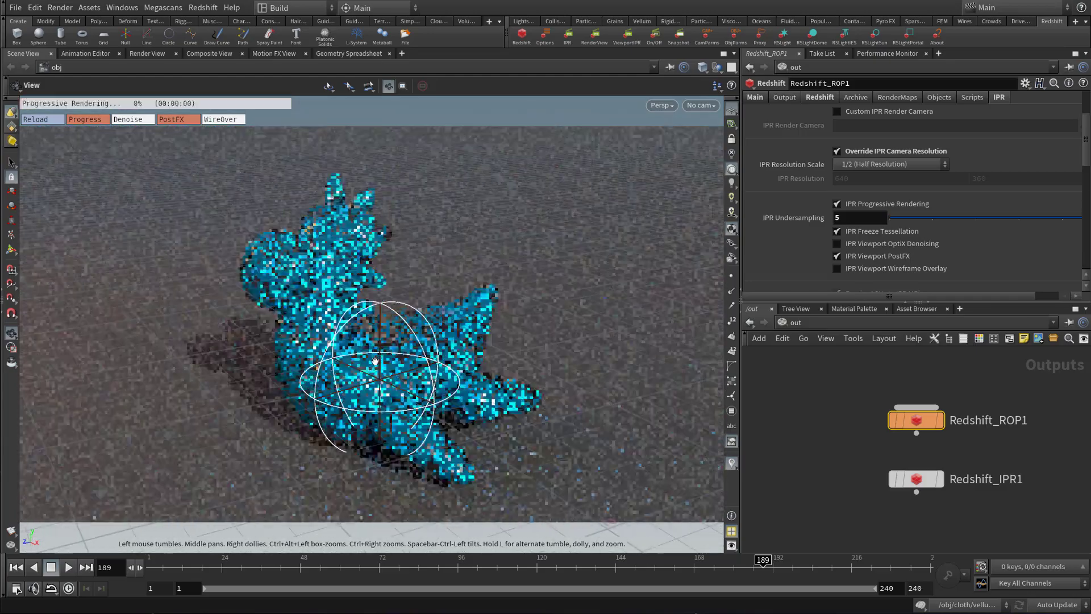
key(t)
Set the IPR Resolution Scale to 1/3 (One Third Resolution) and check how the render responds
click(912, 166)
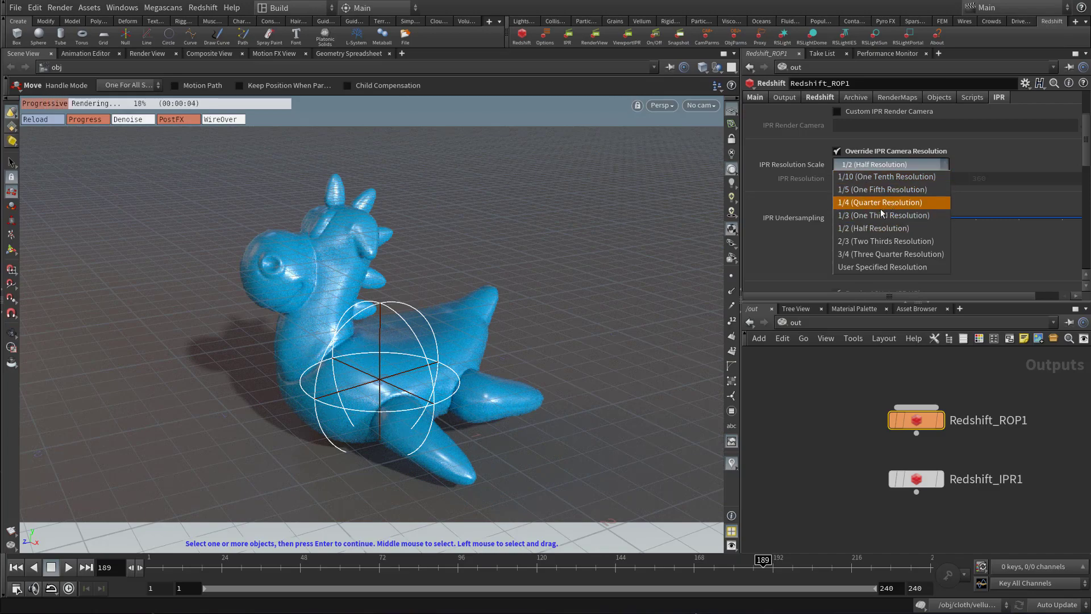
click(866, 214)
key(Escape)
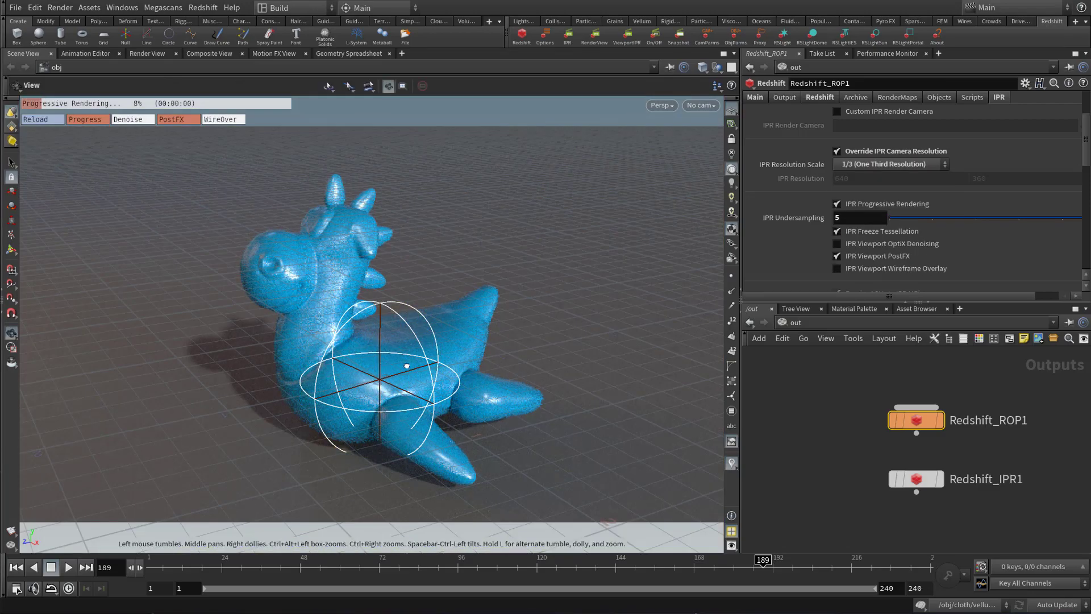
drag(438, 329, 490, 364)
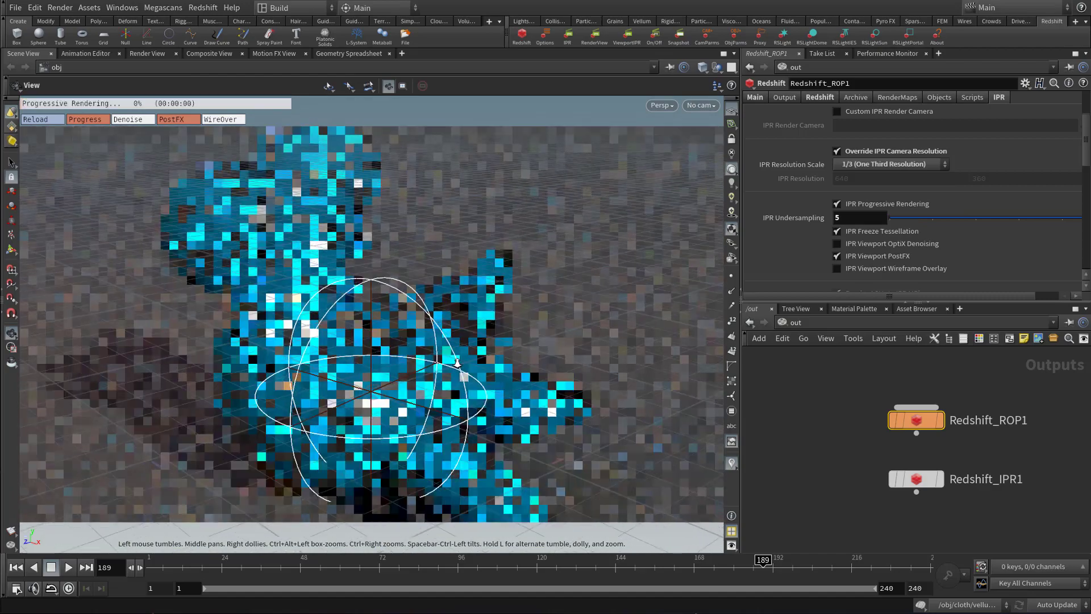
Set the IPR Resolution Scale to 1/10 (One Tenth Resolution) and check the render's responsiveness from several views
click(898, 166)
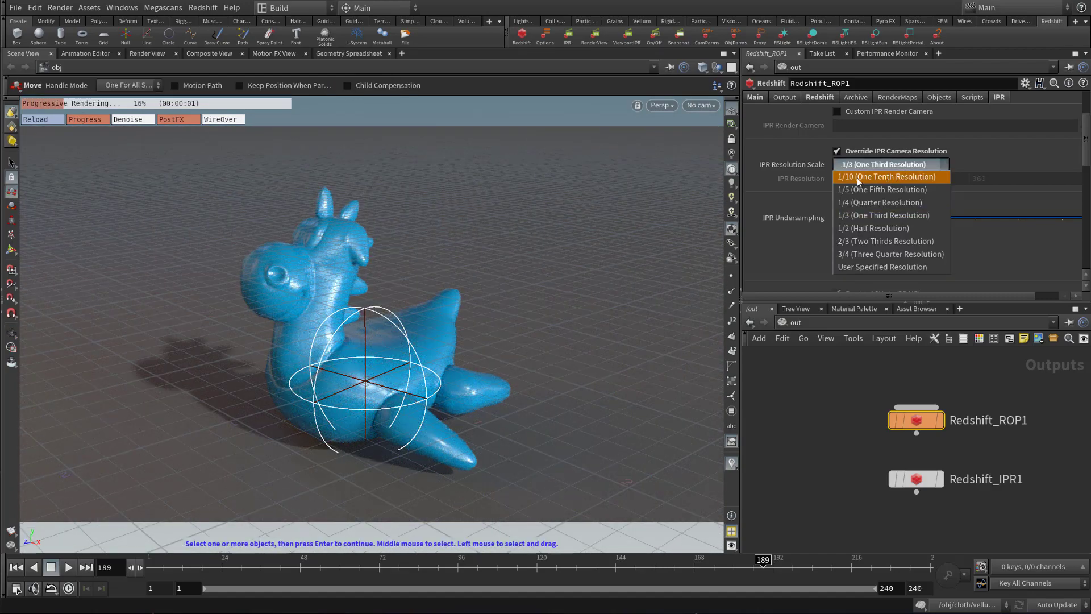
click(885, 176)
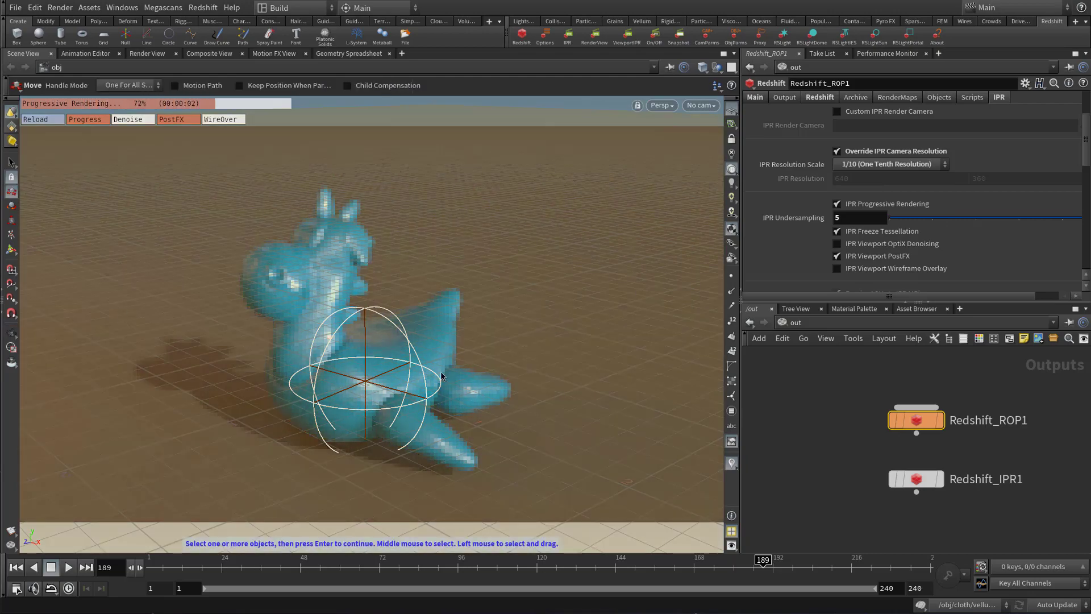
mouse_move(466, 369)
alt+right_down()
mouse_move(509, 375)
mouse_move(321, 363)
mouse_move(376, 353)
mouse_move(480, 387)
mouse_move(462, 386)
alt+right_up()
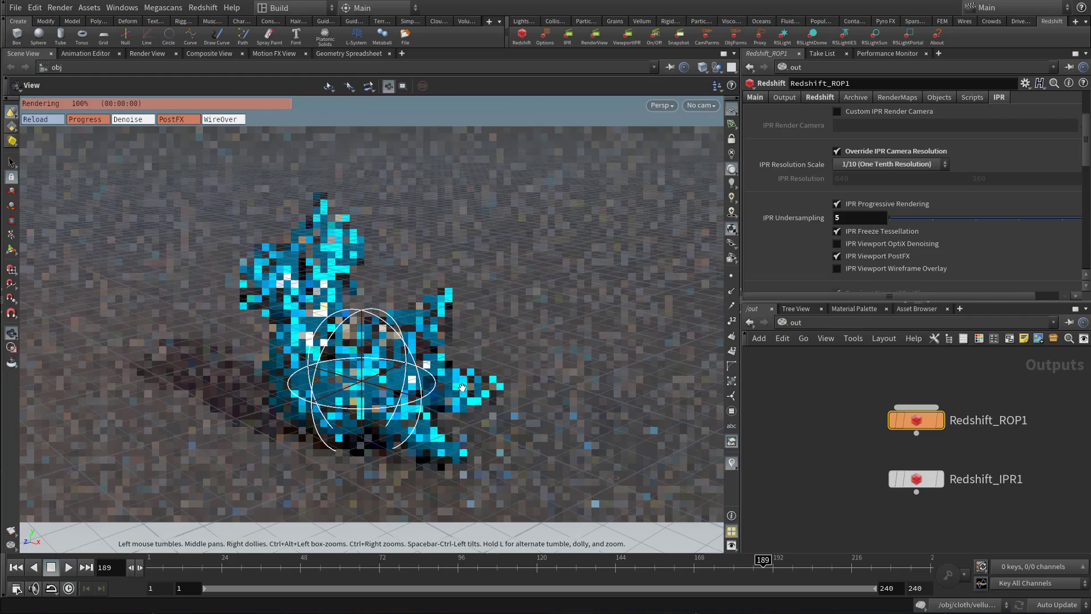
alt+drag(568, 341, 290, 368)
alt+middle_drag(272, 309, 458, 358)
alt+right_drag(360, 327, 509, 295)
alt+middle_drag(250, 250, 435, 304)
alt+right_drag(435, 304, 552, 301)
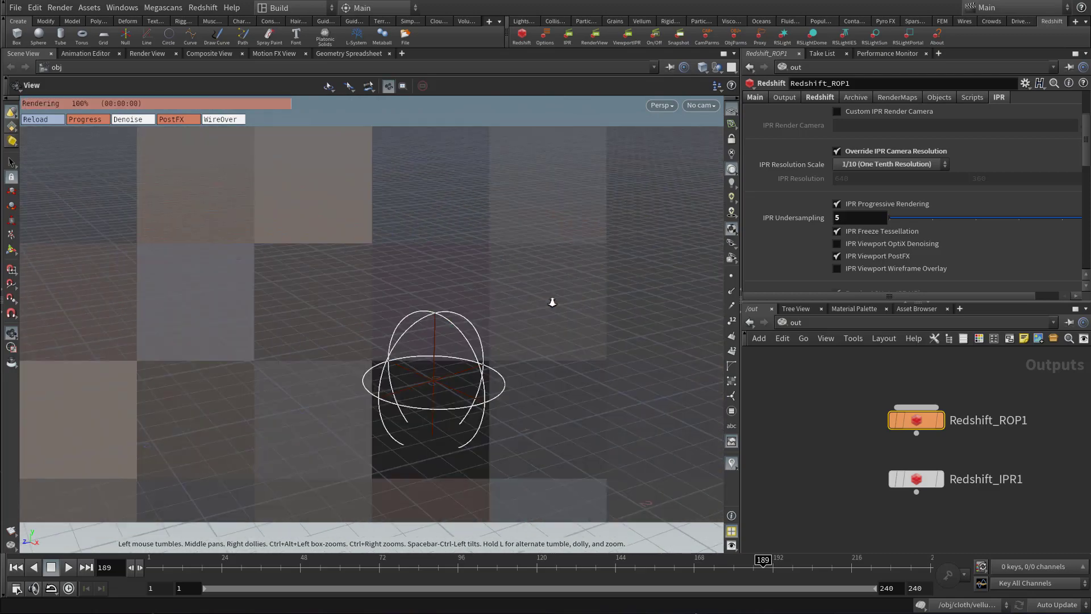
Raise the IPR Resolution Scale to 1/3 (One Third Resolution) and check the render from a few angles around the rubber toy
alt+drag(552, 302, 487, 356)
click(889, 164)
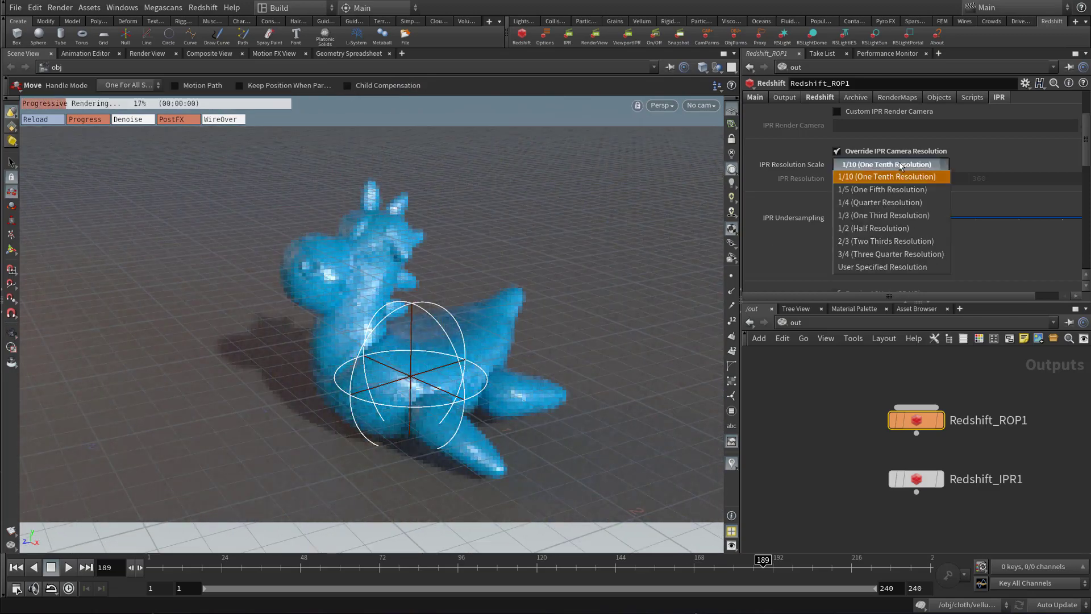
click(875, 213)
key(t)
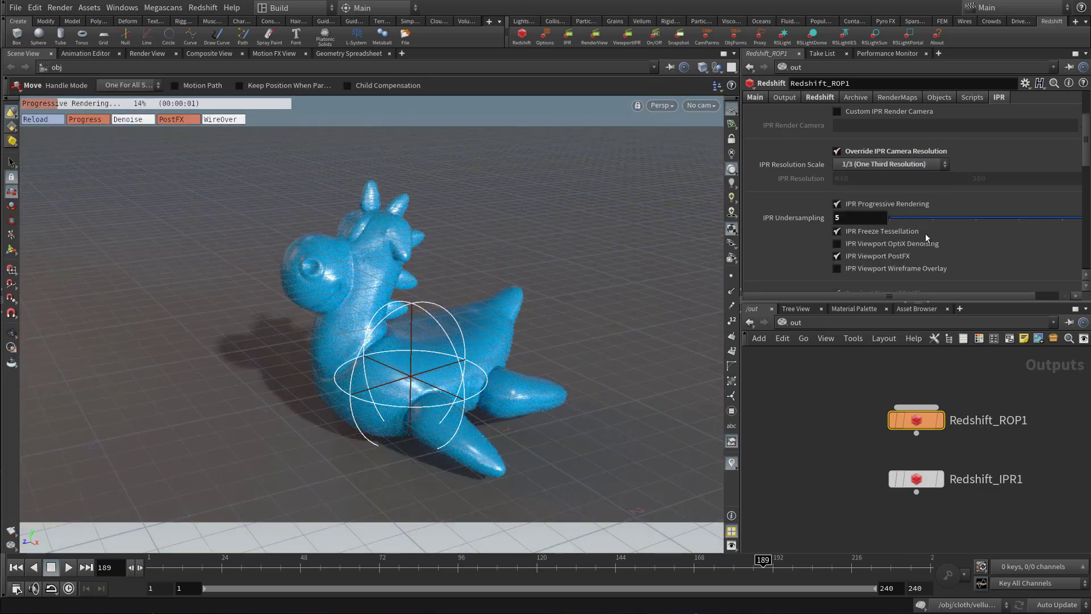
alt+drag(375, 358, 409, 360)
alt+right_drag(409, 361, 452, 363)
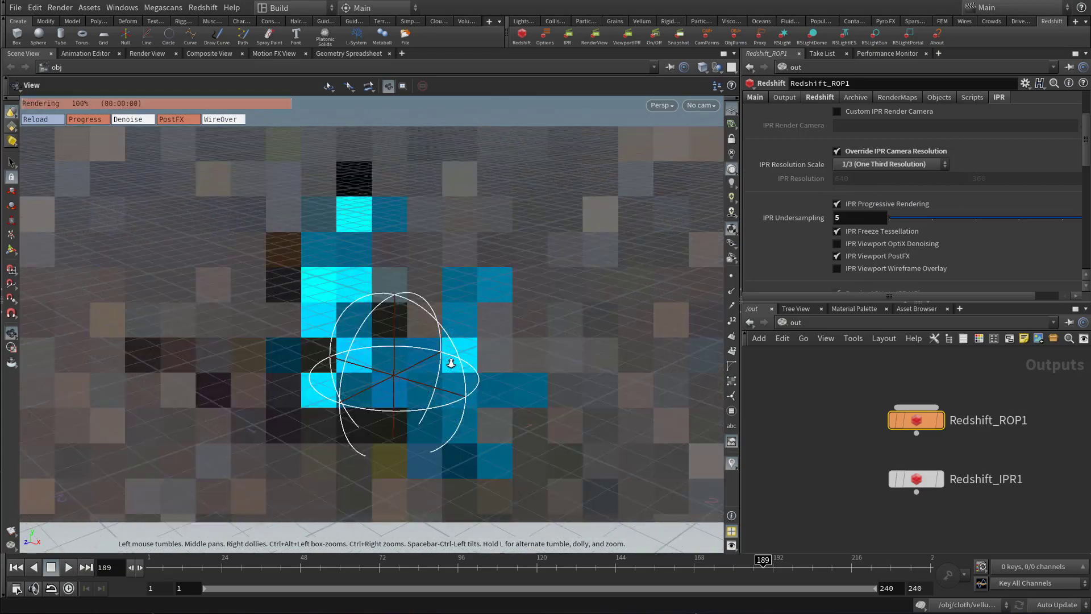
alt+middle_drag(451, 363, 433, 363)
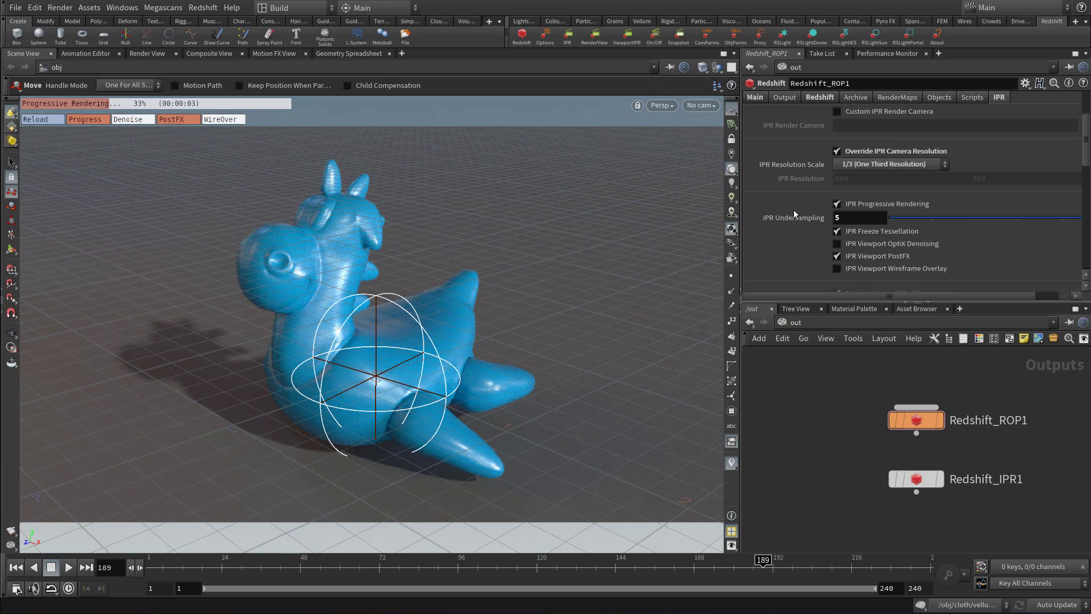
Turn off IPR Progressive Rendering and check how the render refreshes while orbiting the rubber toy
scroll(789, 237, down, 2)
scroll(790, 237, down, 1)
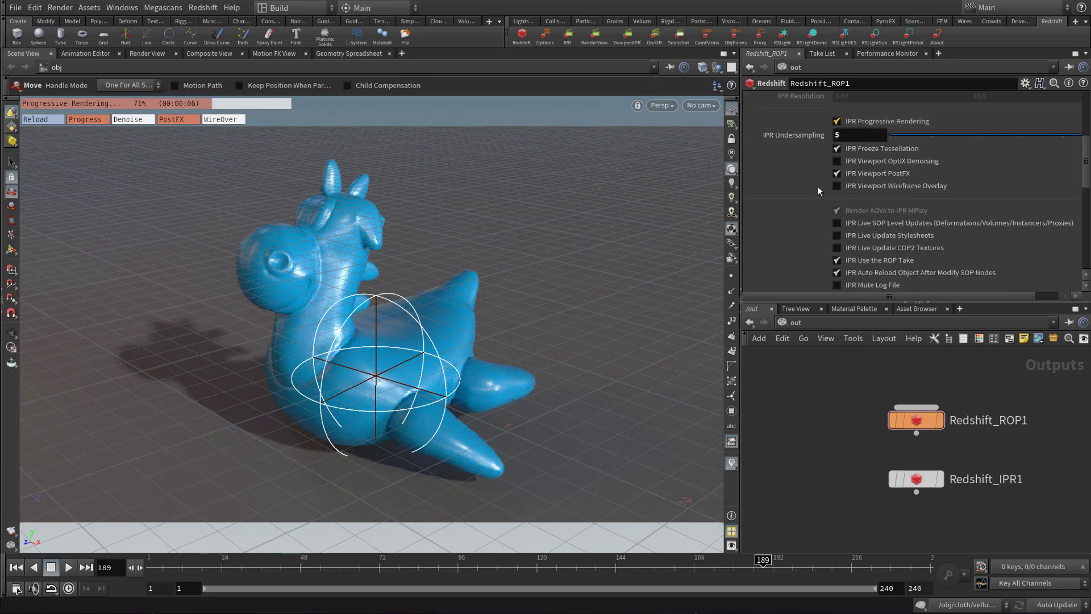
click(871, 121)
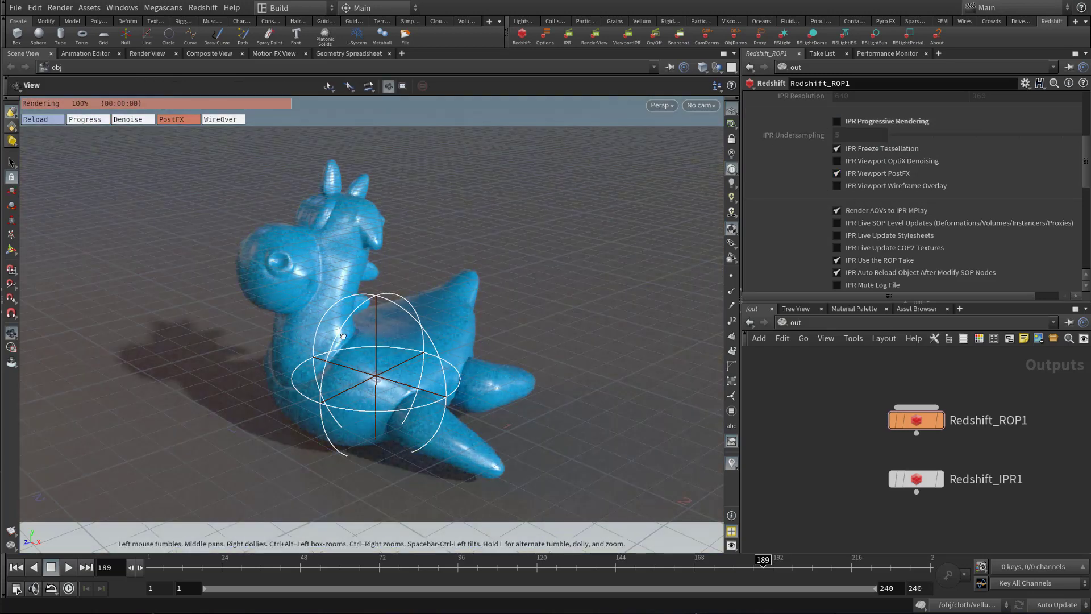
alt+drag(356, 325, 247, 328)
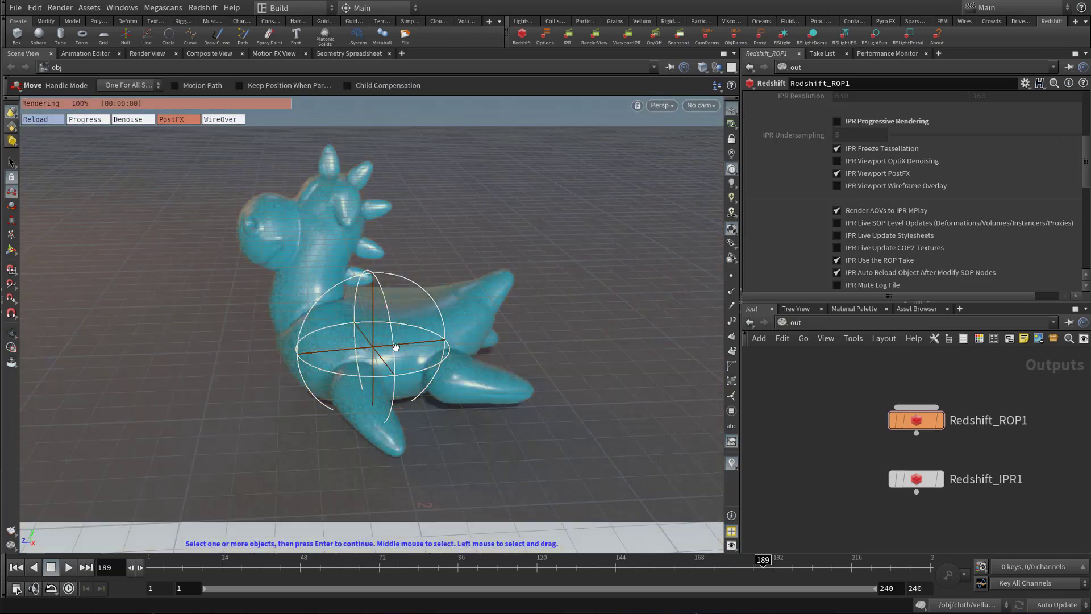
mouse_move(396, 347)
alt+mouse_down()
mouse_move(385, 309)
mouse_move(379, 363)
mouse_move(398, 339)
mouse_move(404, 350)
alt+mouse_up()
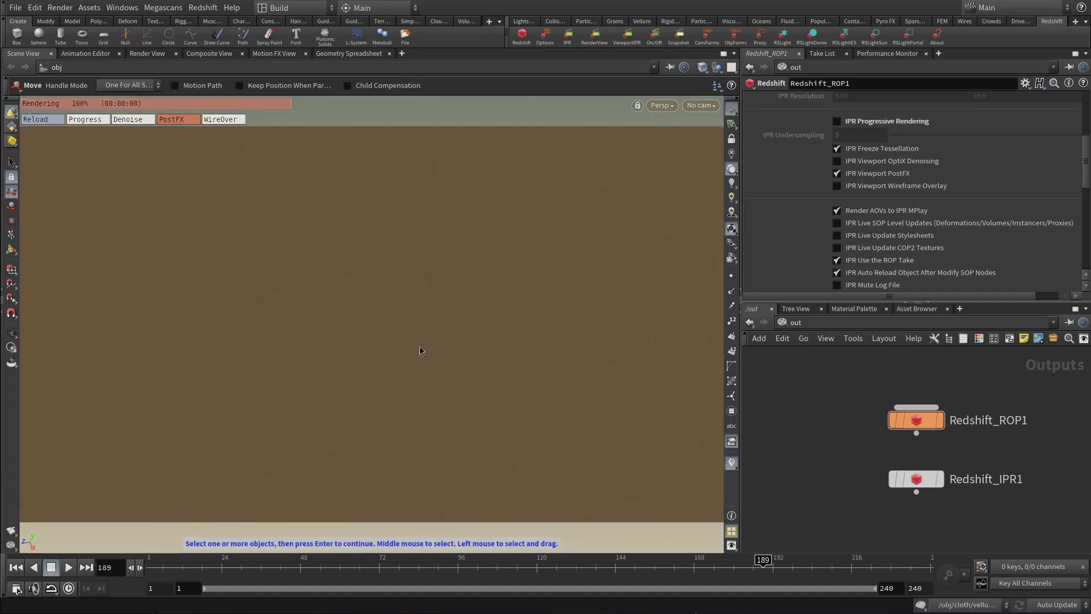
Locate the rubber toy in the scene, select it and frame it again in the viewport
key(space+h)
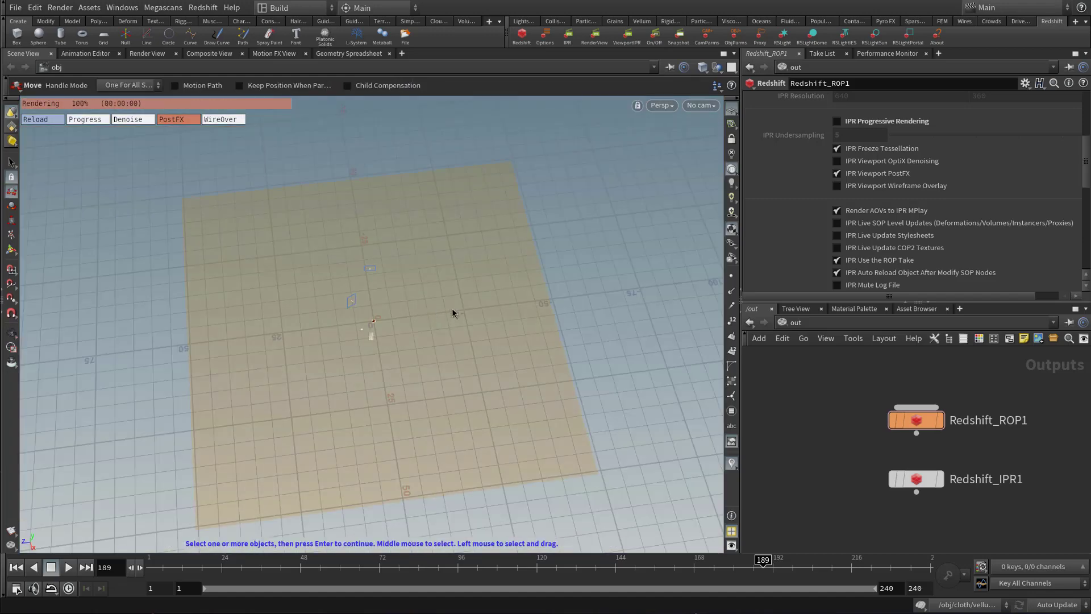
alt+right_drag(453, 311, 379, 358)
alt+middle_drag(379, 358, 334, 339)
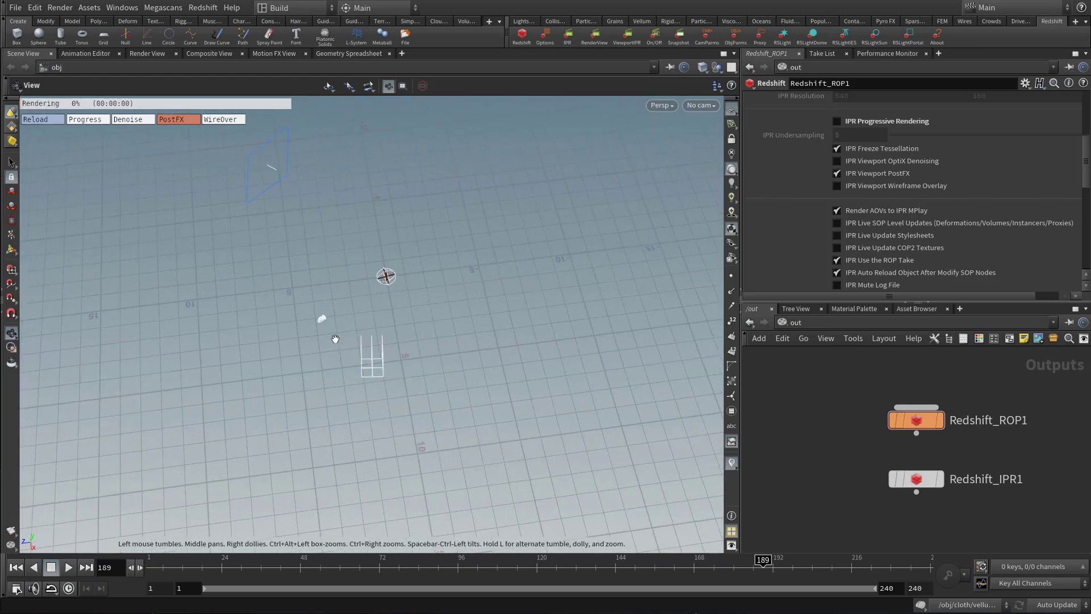
alt+right_drag(396, 301, 584, 280)
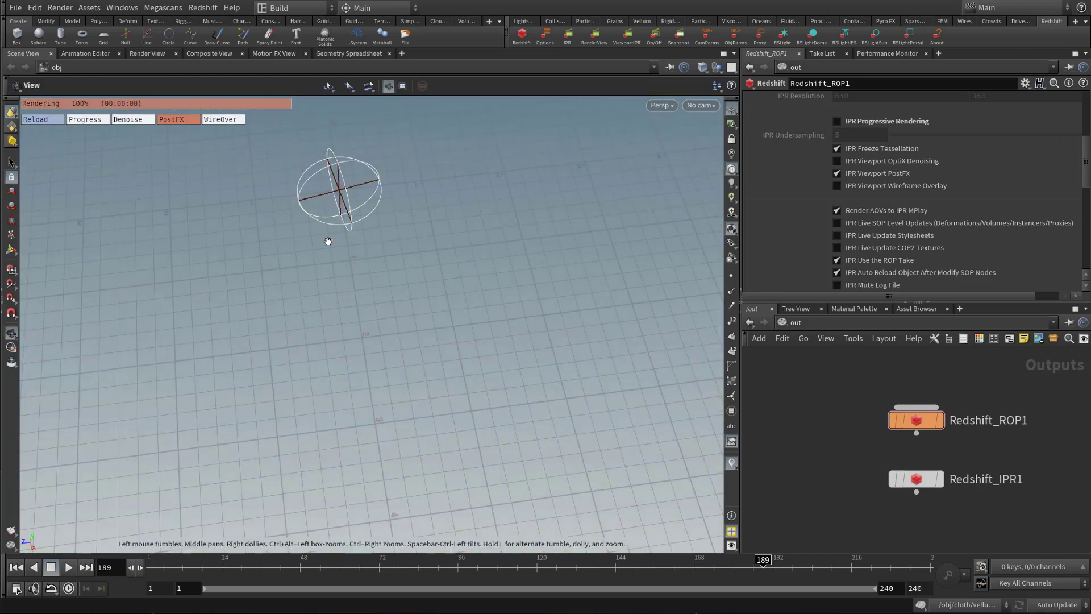
alt+middle_drag(326, 241, 389, 347)
click(366, 260)
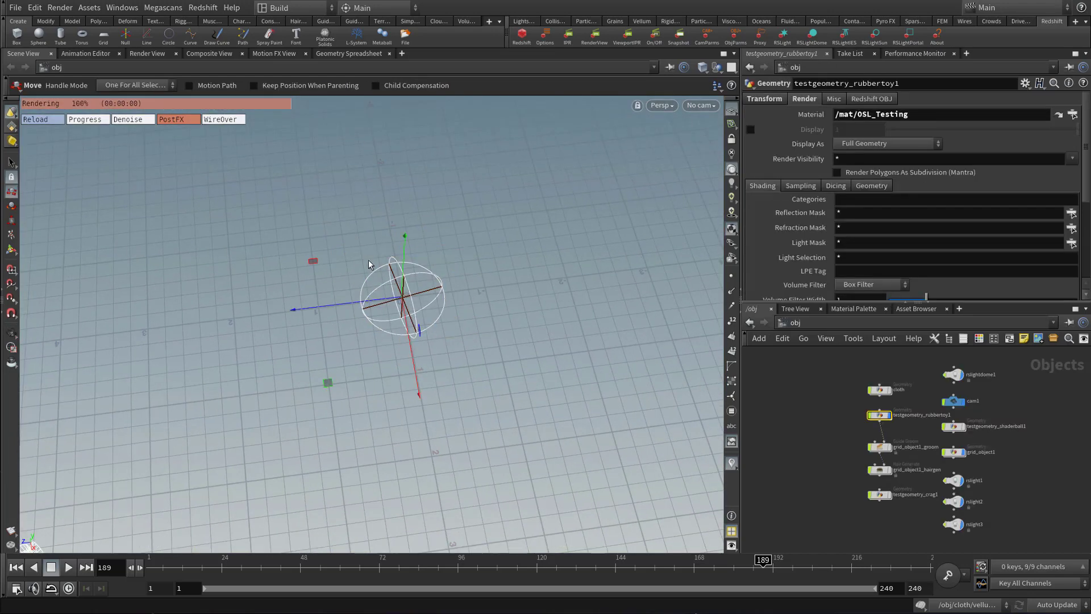
key(space+f)
drag(385, 353, 456, 336)
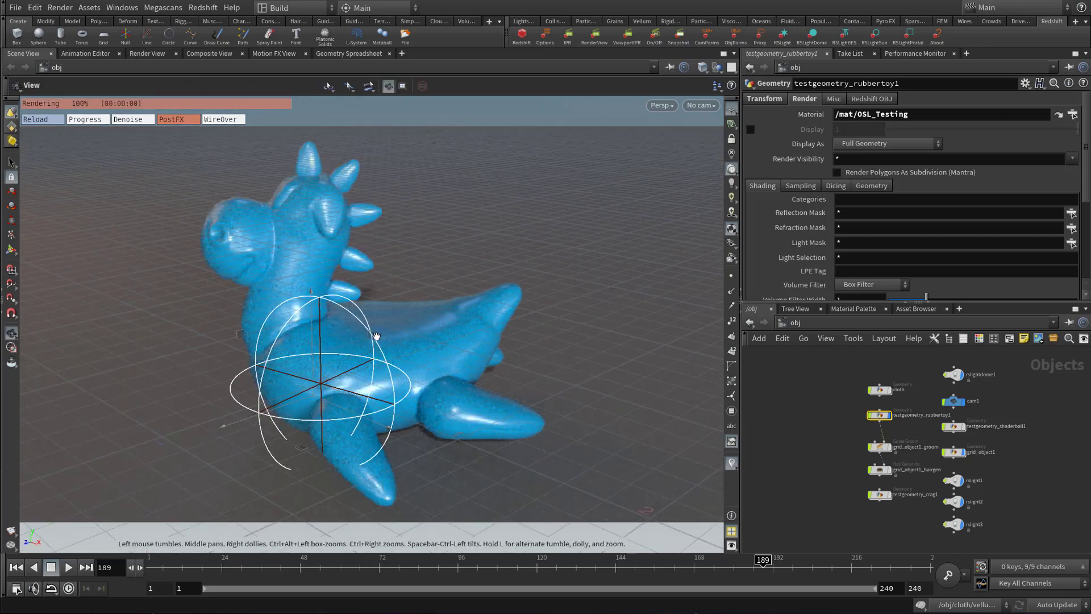
right_drag(375, 336, 331, 343)
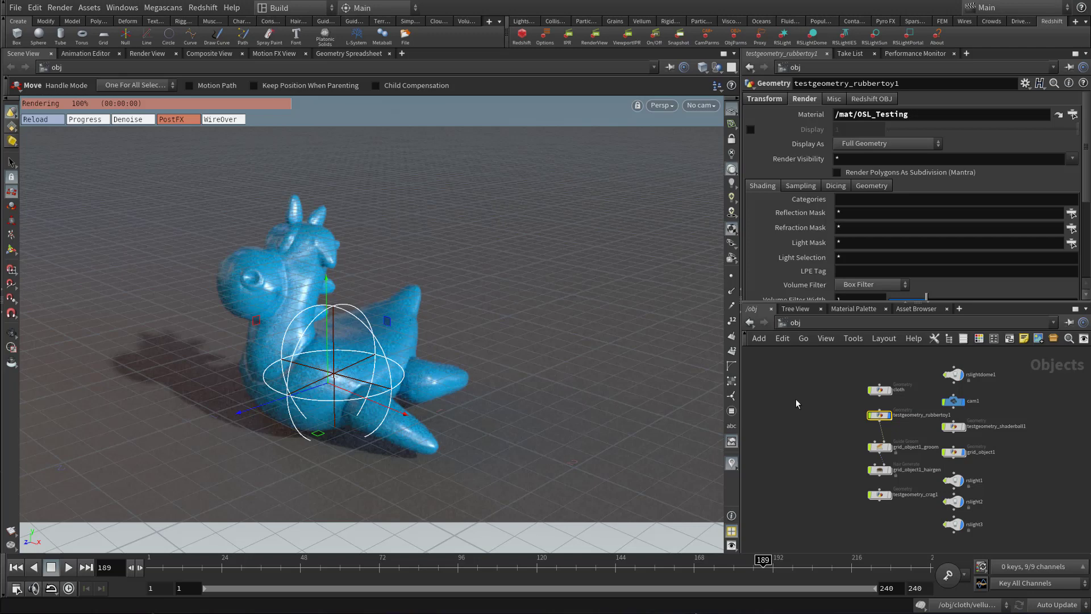
Return to the render outputs network, turn IPR Progressive Rendering back on and check the refresh around the toy
click(795, 400)
key(n)
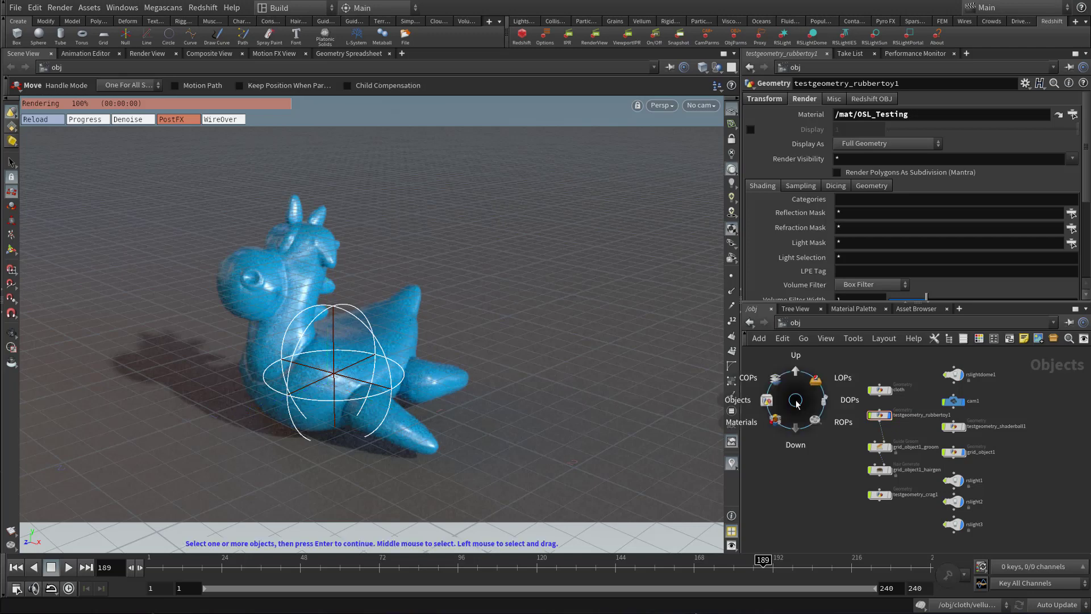
click(827, 423)
click(888, 121)
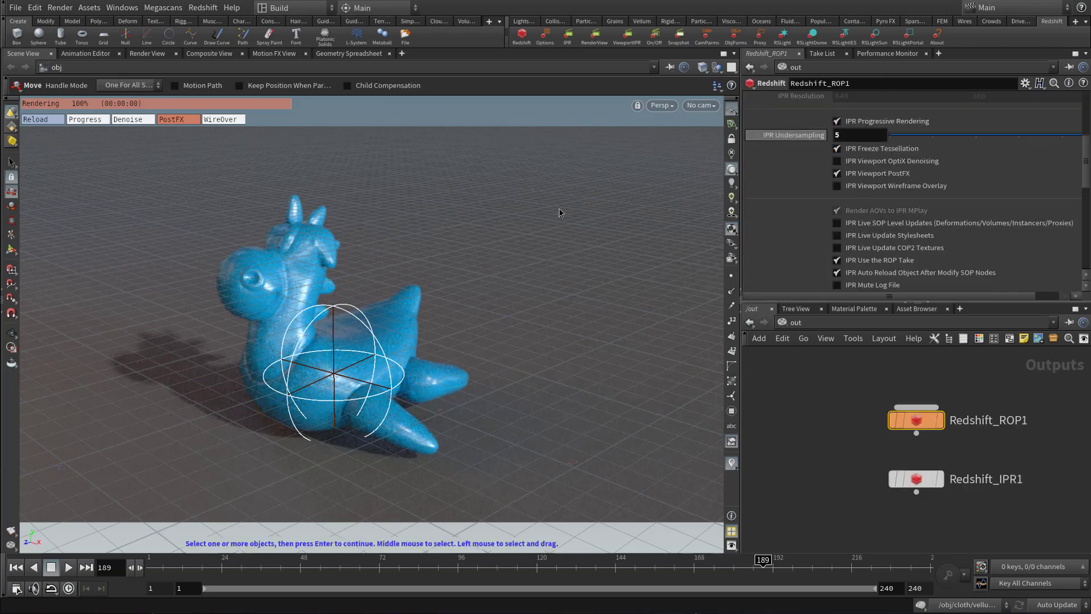
key(Escape)
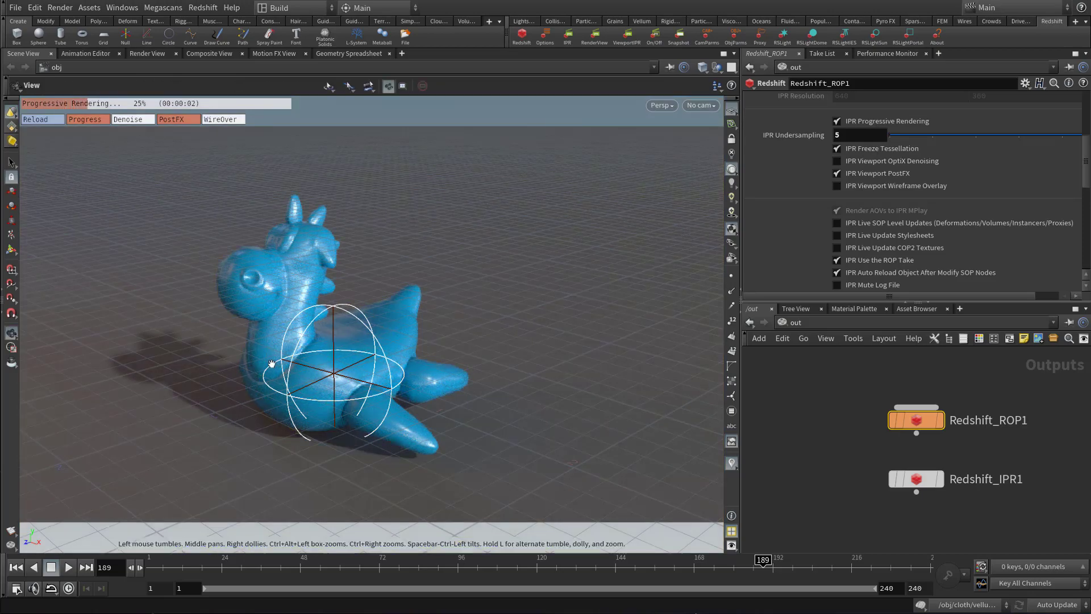
mouse_move(458, 354)
mouse_down()
mouse_move(495, 352)
mouse_move(465, 342)
mouse_up()
scroll(464, 341, up, 2)
middle_drag(464, 341, 391, 347)
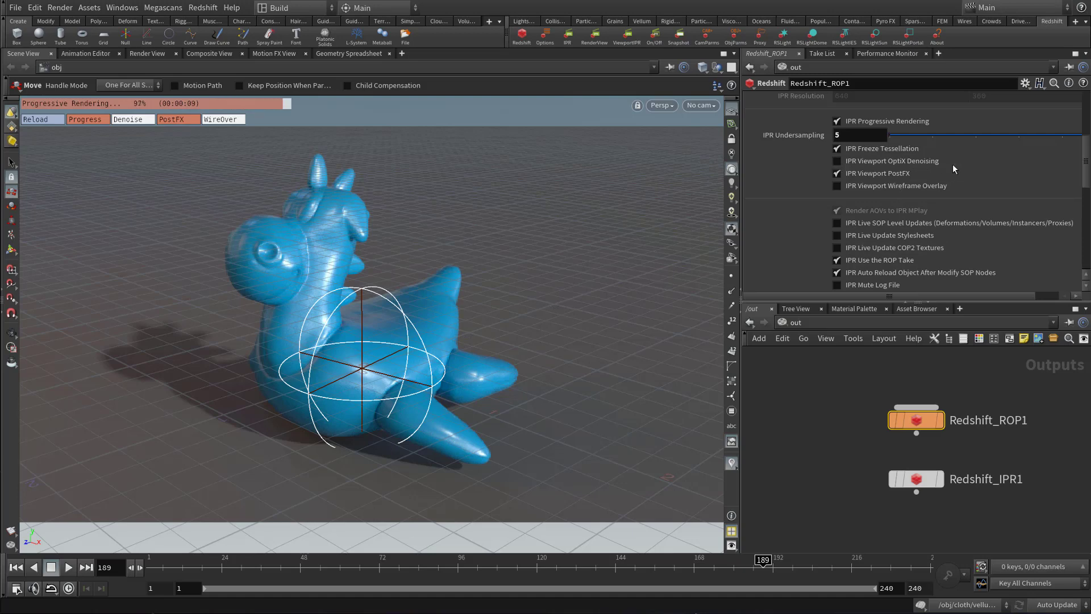
Try IPR Viewport OptiX Denoising on the render from several views of the rubber toy, and turn it back off
click(870, 162)
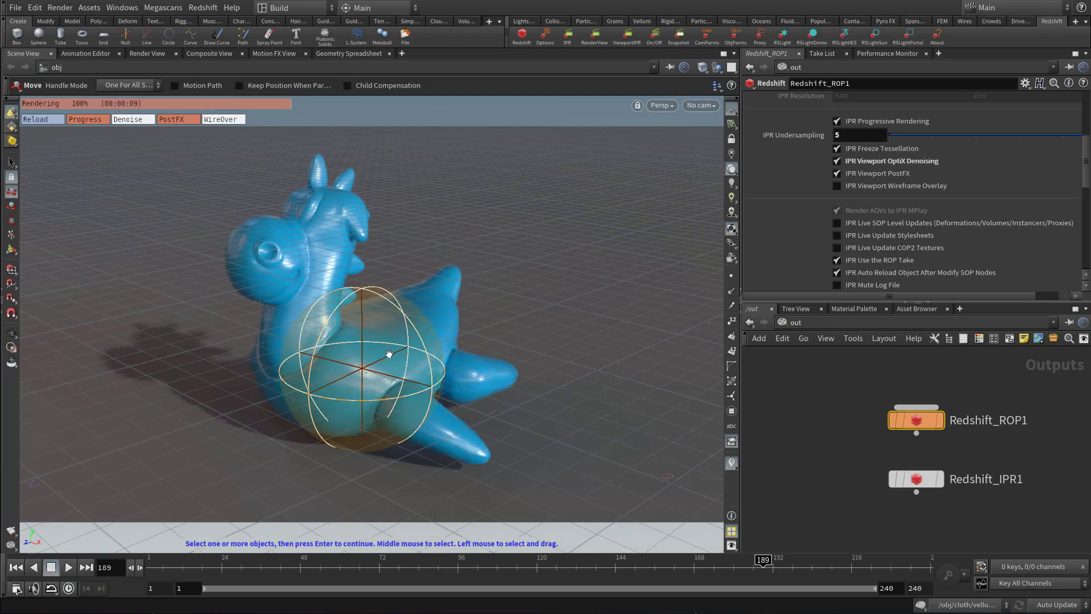
alt+drag(388, 354, 301, 372)
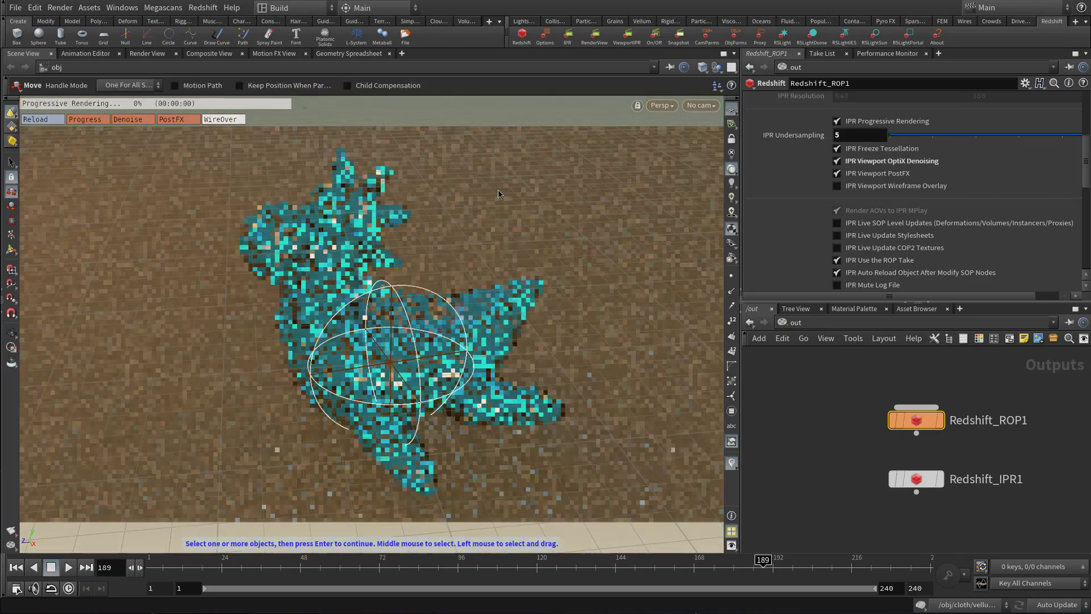
alt+right_drag(470, 309, 642, 304)
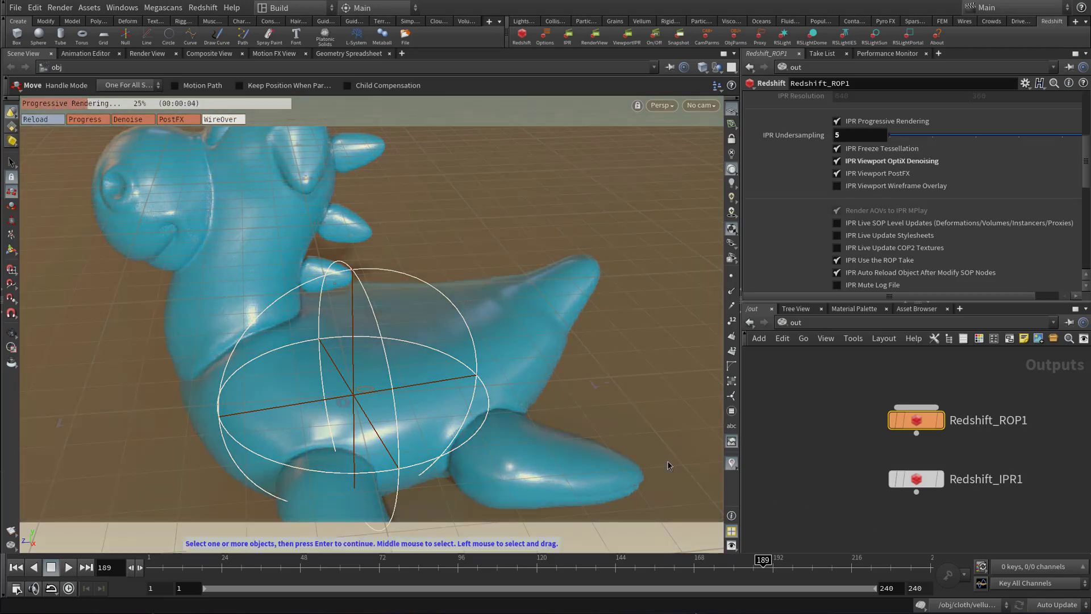
key(space)
drag(432, 333, 358, 359)
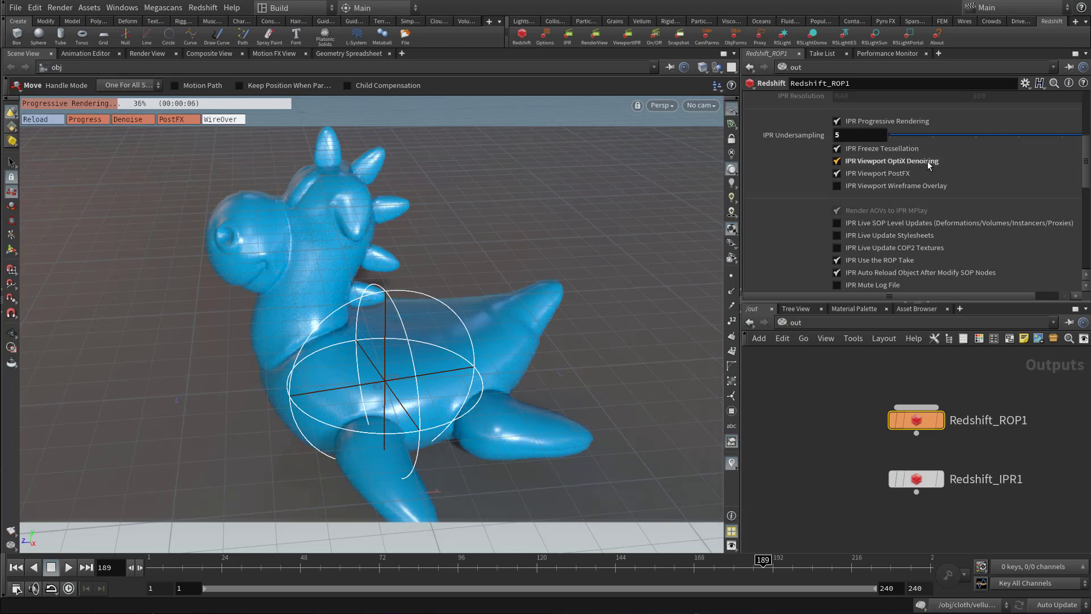
click(927, 161)
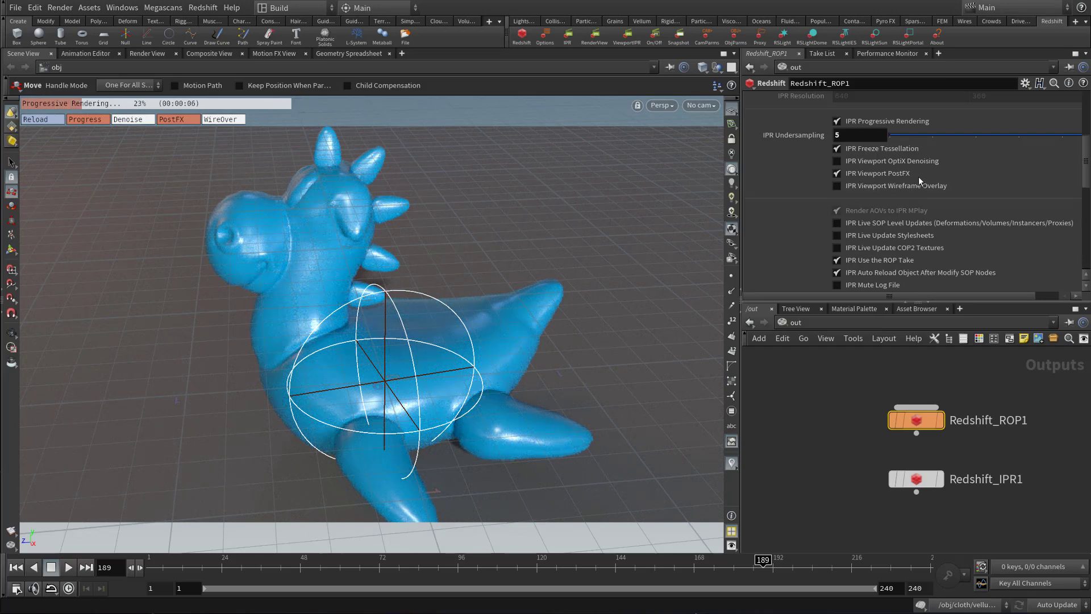
Try the IPR Viewport Wireframe Overlay on the rubber toy from several views, and turn it back off
click(871, 186)
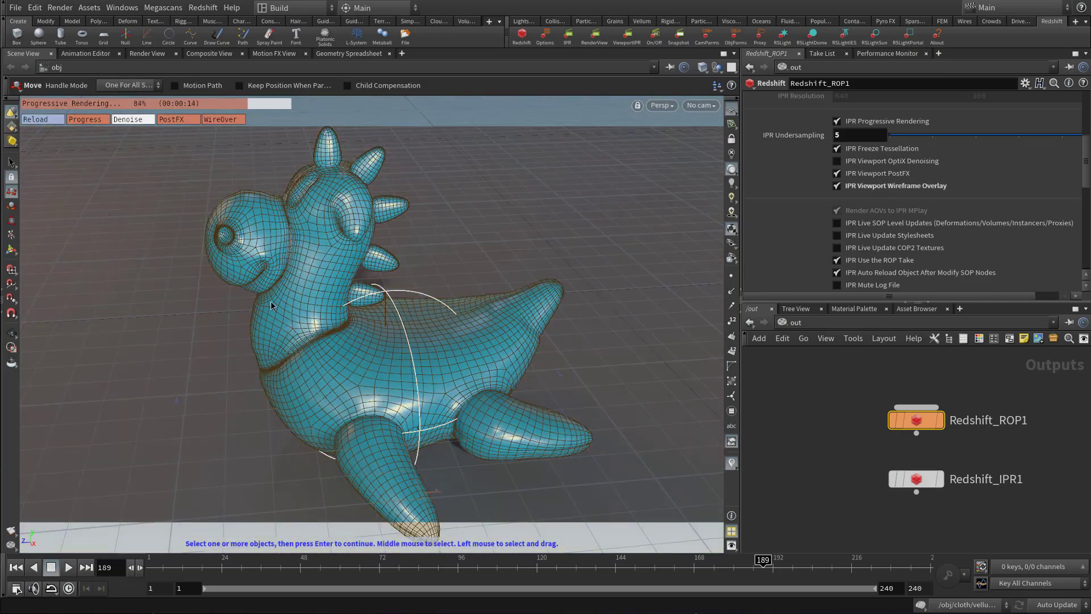
alt+right_drag(326, 326, 572, 322)
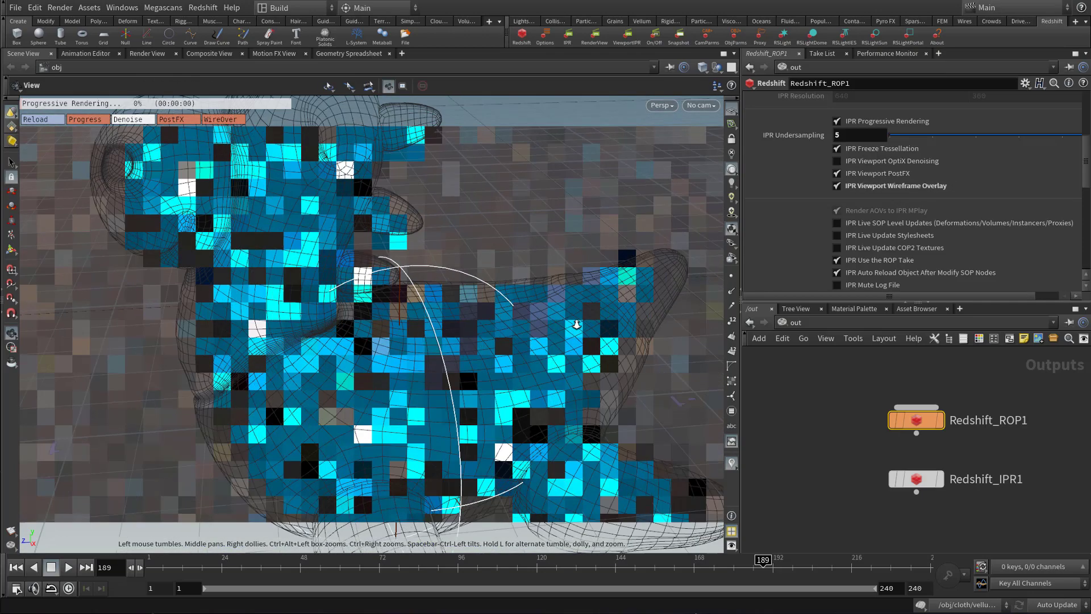
alt+drag(282, 359, 411, 364)
alt+drag(268, 372, 465, 336)
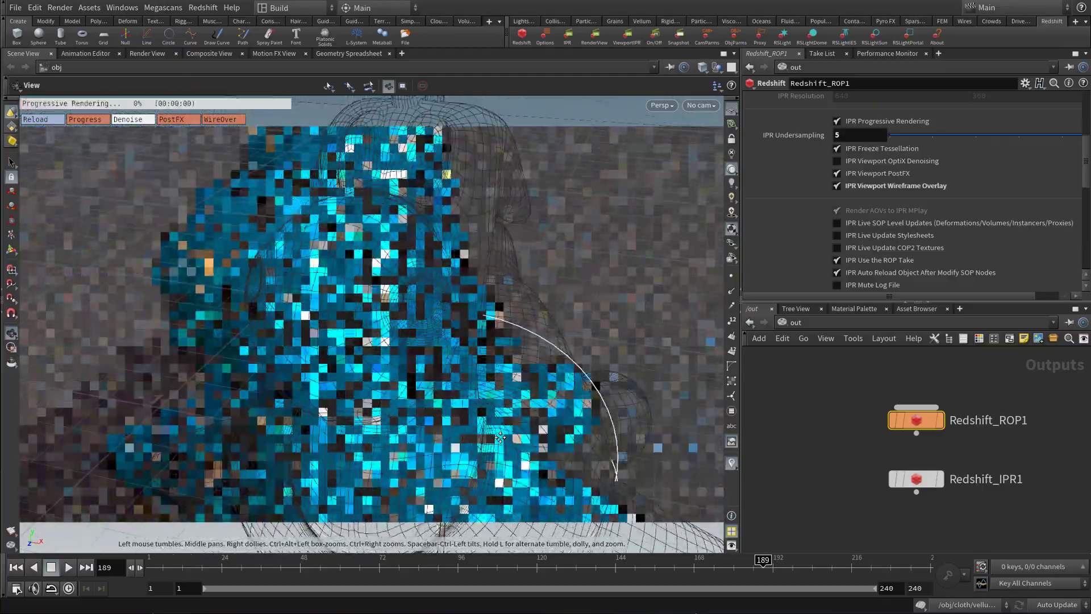
alt+right_drag(465, 336, 415, 384)
drag(416, 385, 410, 344)
click(912, 188)
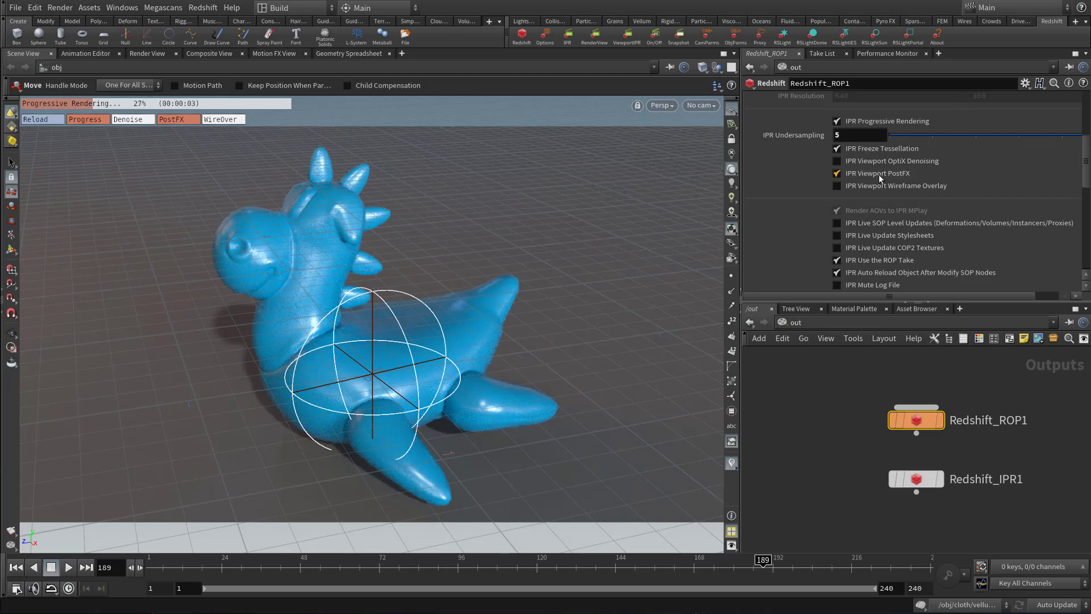
Toggle IPR Viewport PostFX off and on to compare the render, leaving it enabled
click(875, 177)
click(882, 171)
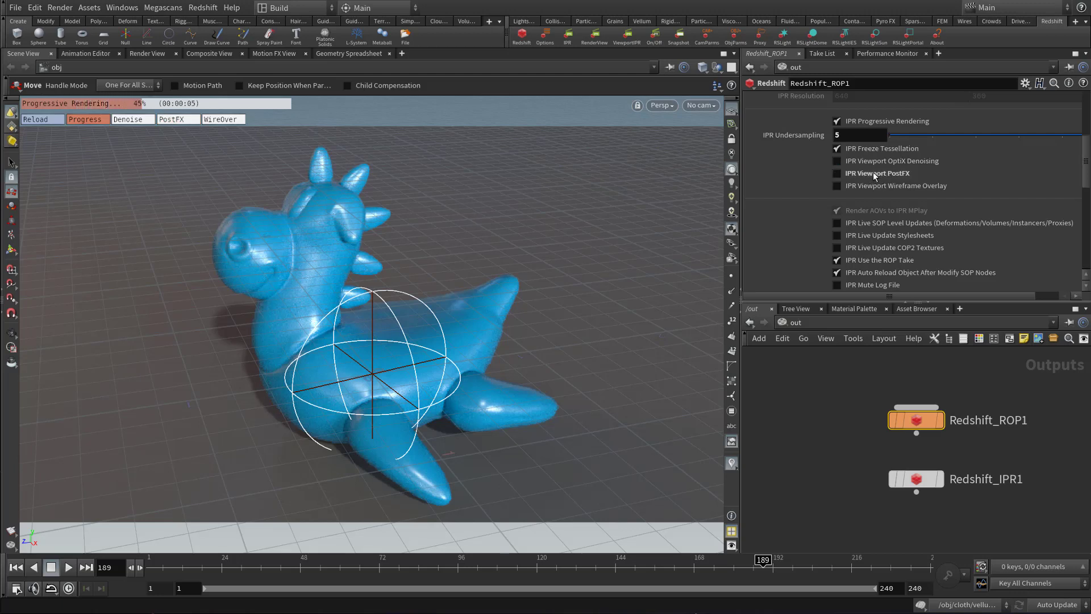
click(872, 171)
click(873, 173)
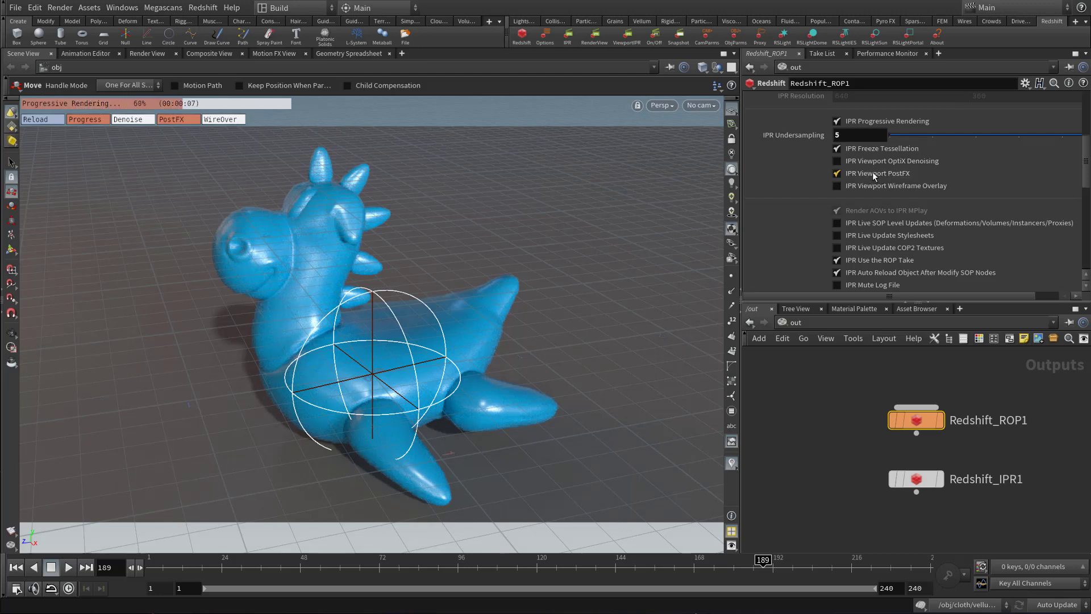
click(873, 172)
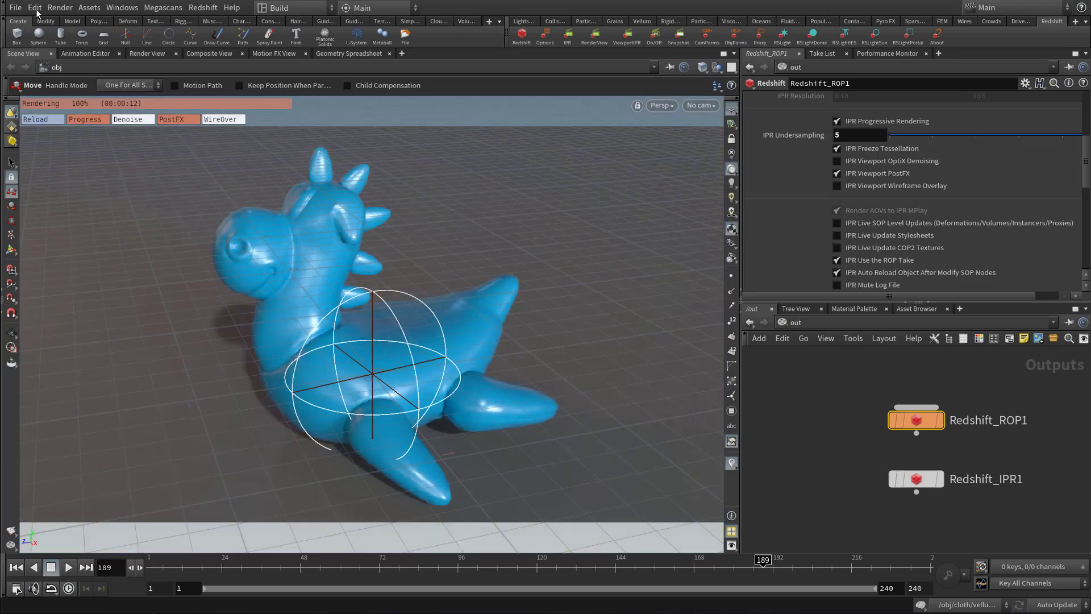
Examine the OCIO configuration in the Color Correction section of Color Settings, then close the dialog
click(35, 8)
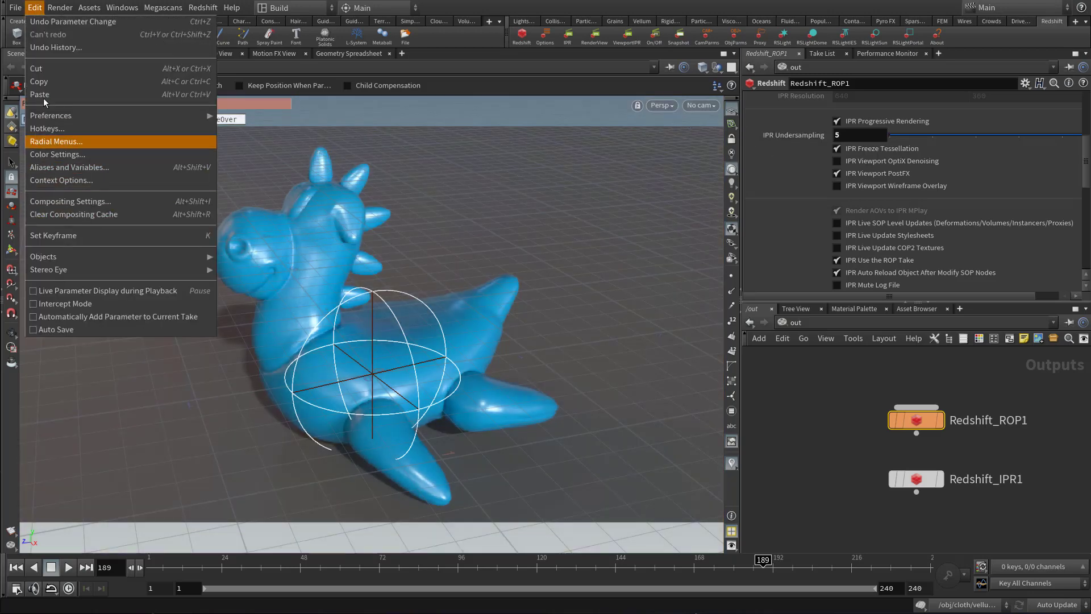
click(52, 155)
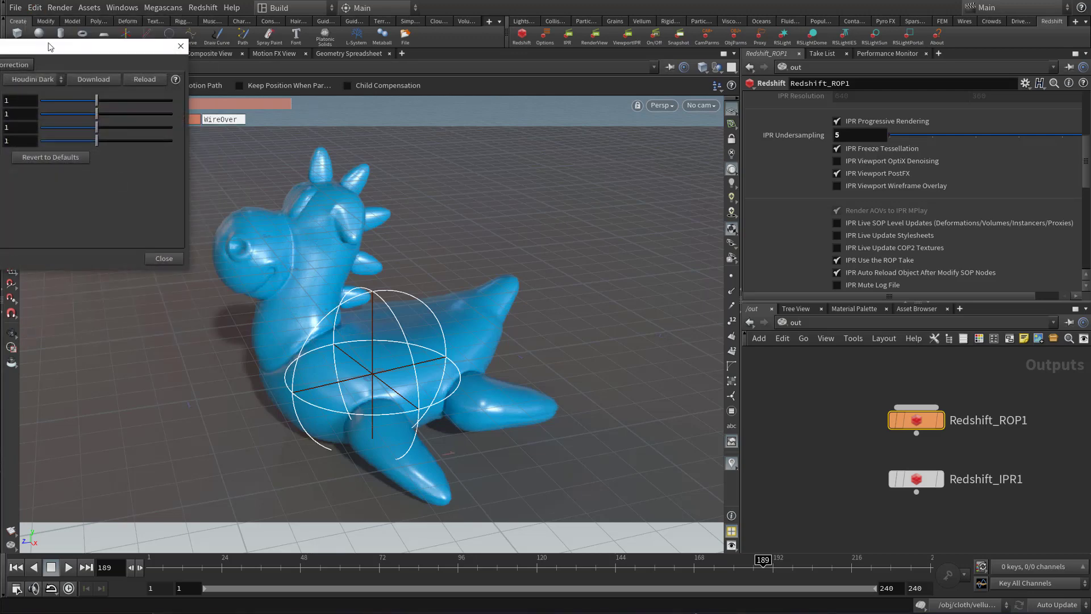
drag(225, 127, 265, 328)
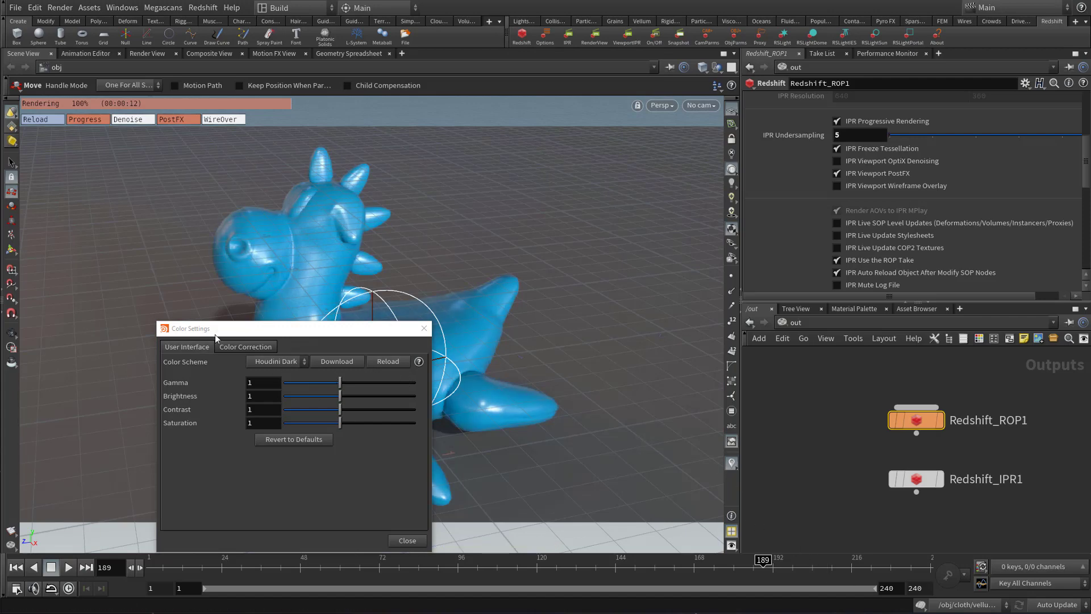
click(252, 347)
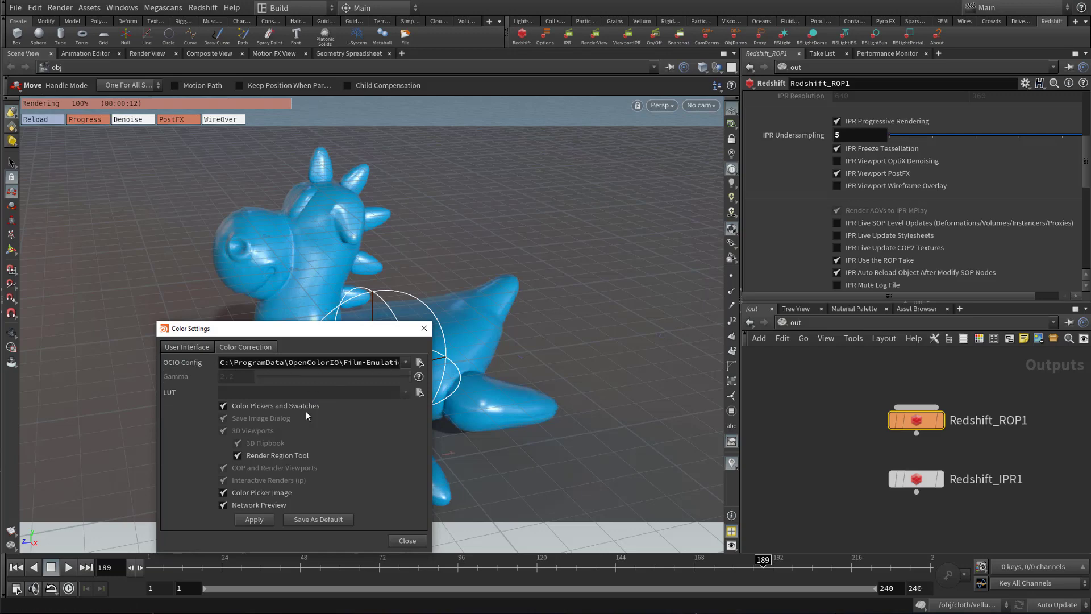
click(411, 541)
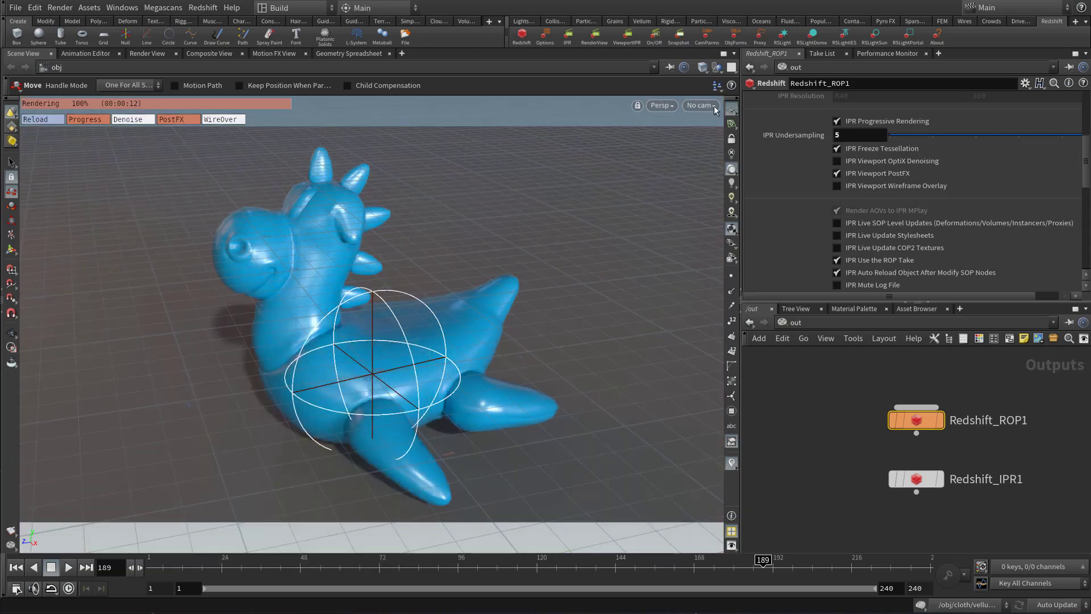
Show the viewport's Correction Toolbar and set the OCIO view transform to Kodak 2383
click(661, 106)
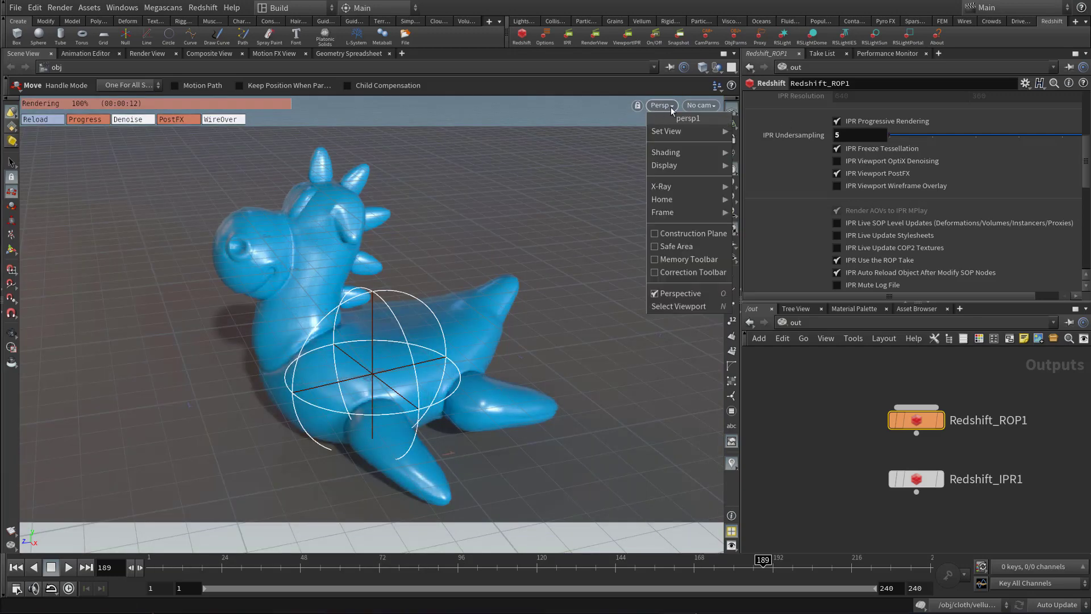
click(709, 274)
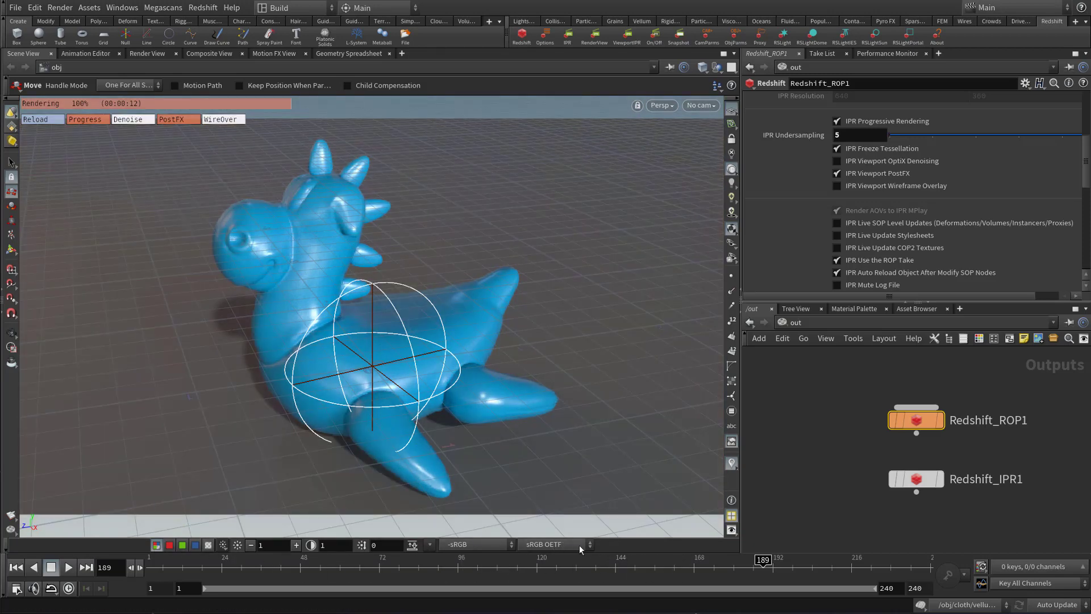
click(578, 545)
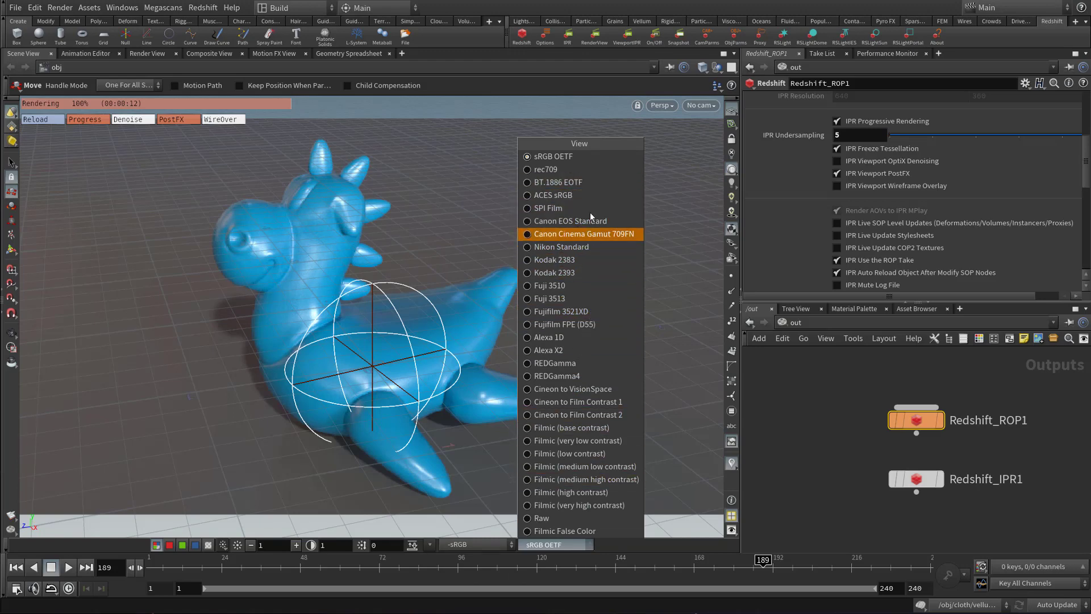
click(571, 260)
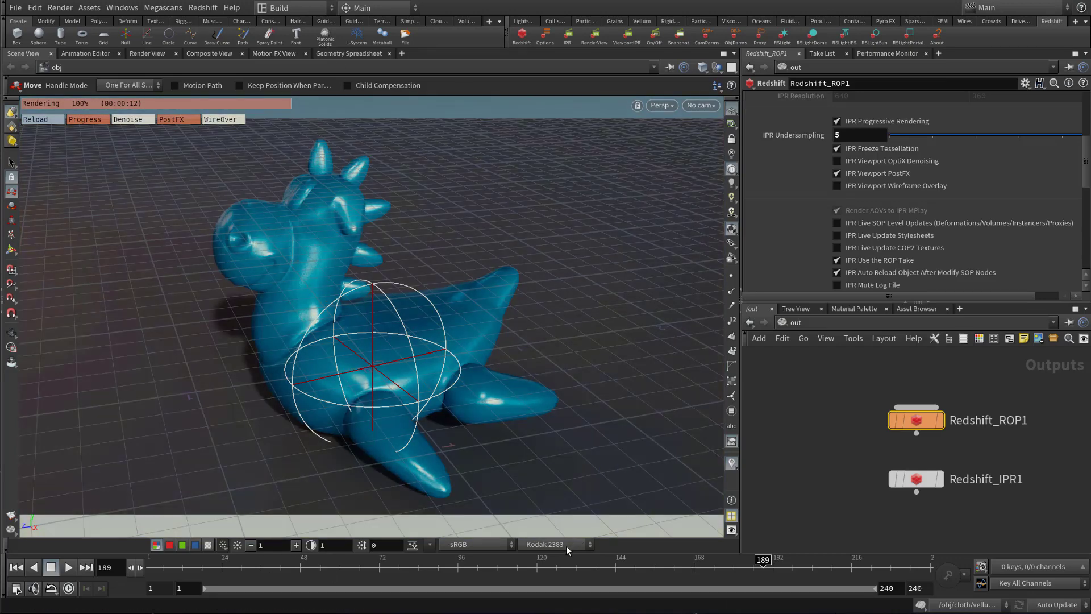
Try the Fujifilm FPE (D55), Kodak 2393, Canon EOS Standard and ACES sRGB view transforms, then return to Canon EOS Standard
click(556, 545)
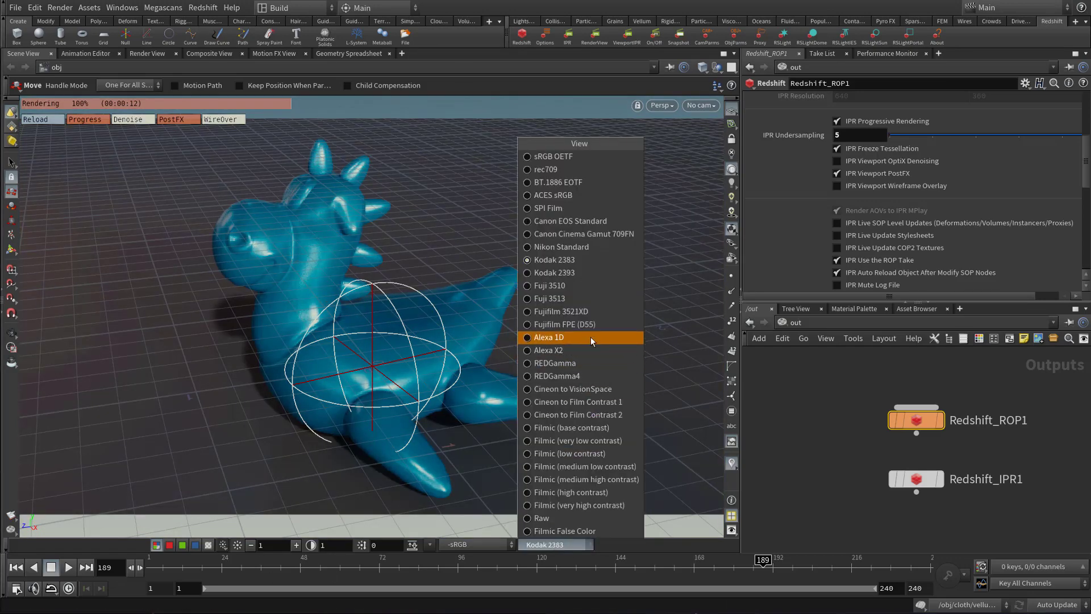
click(591, 324)
click(577, 543)
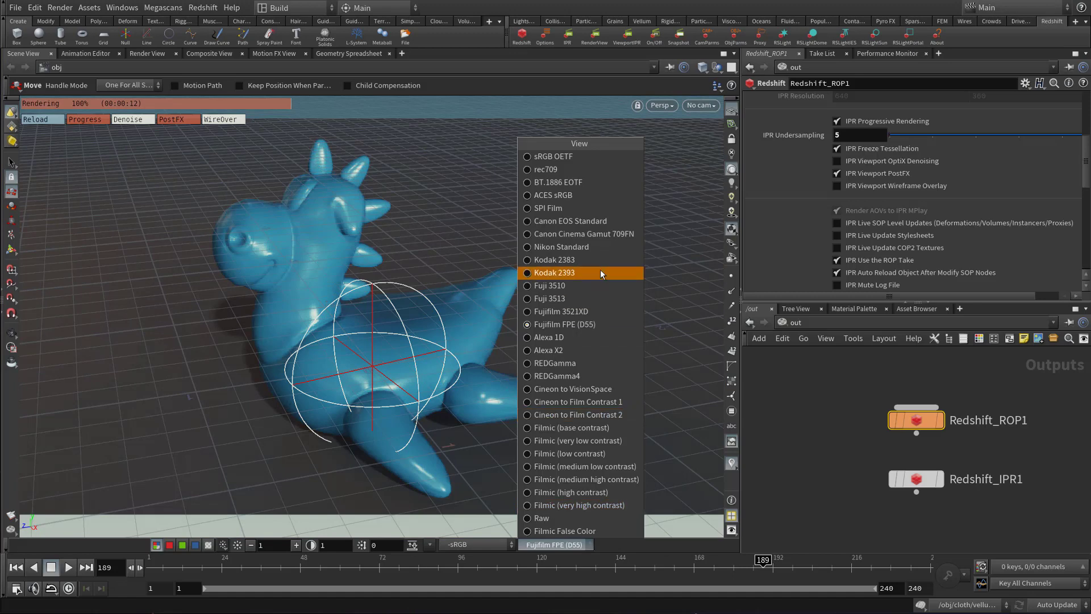
click(600, 273)
click(568, 545)
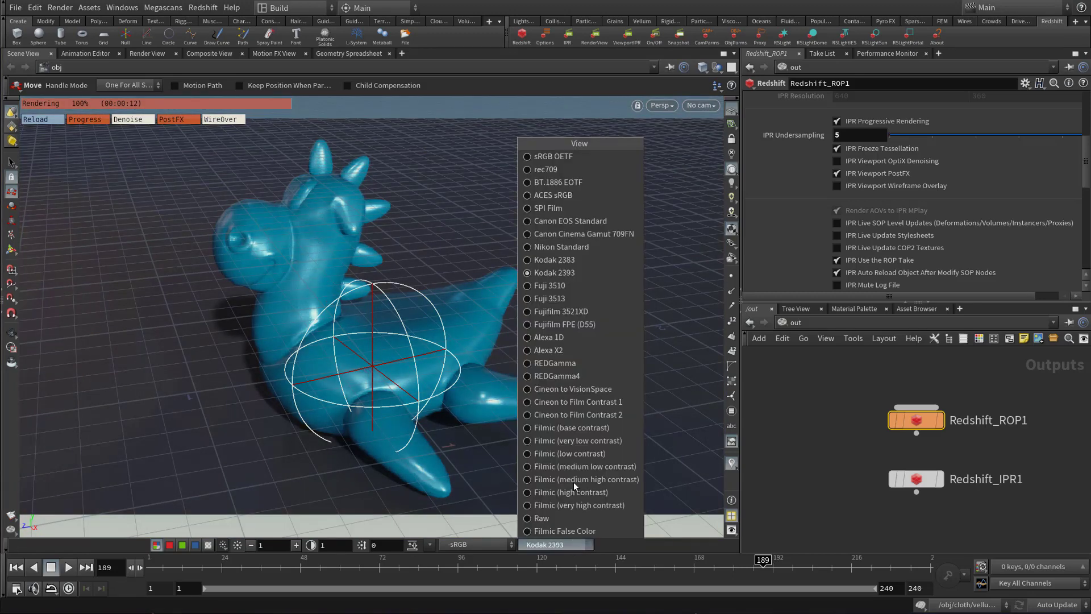
click(576, 220)
click(568, 545)
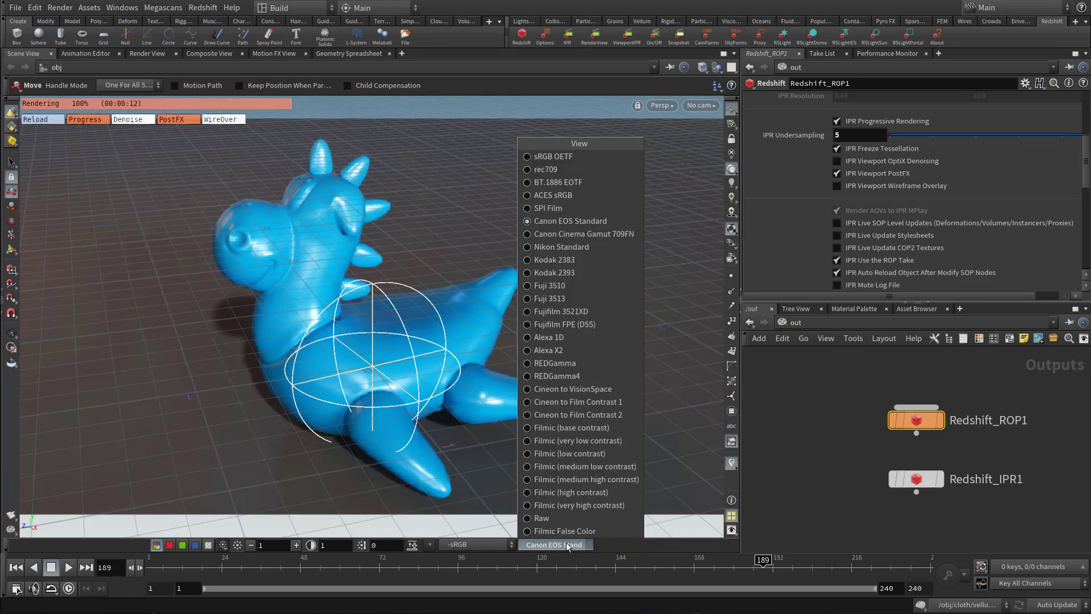
click(592, 200)
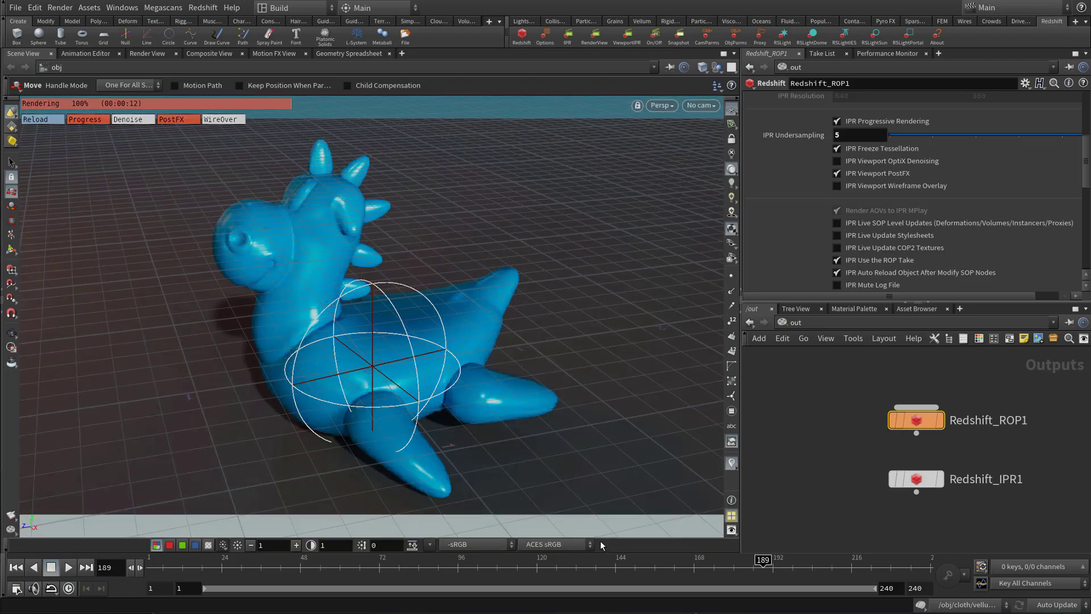
click(589, 541)
click(574, 221)
Turn OpenColorIO off and back on to compare the rubber toy's render with and without color management
key(Escape)
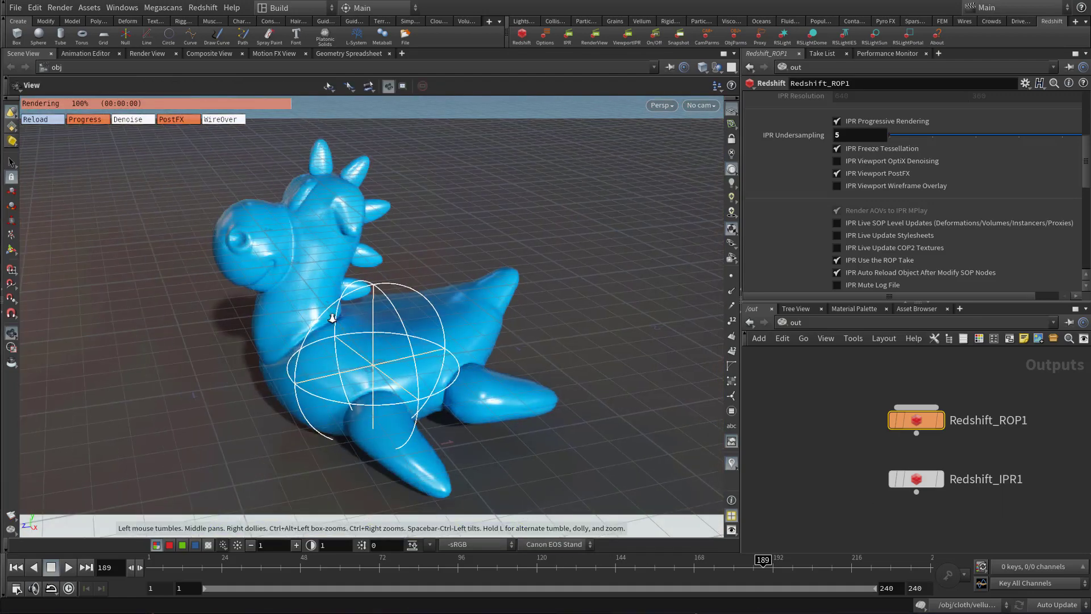
drag(350, 341, 499, 403)
drag(460, 349, 341, 345)
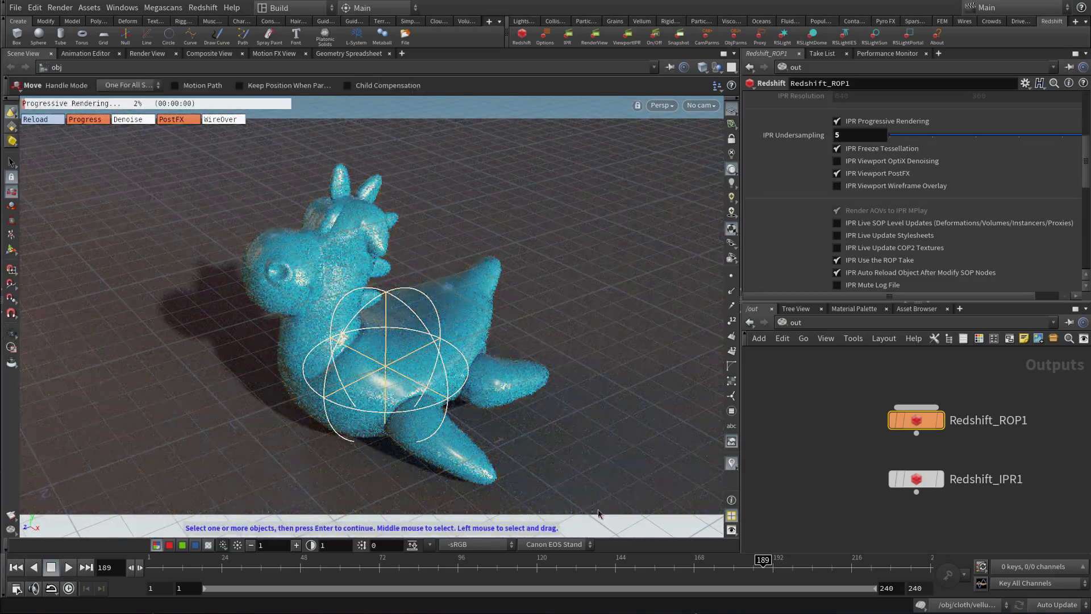
key(t)
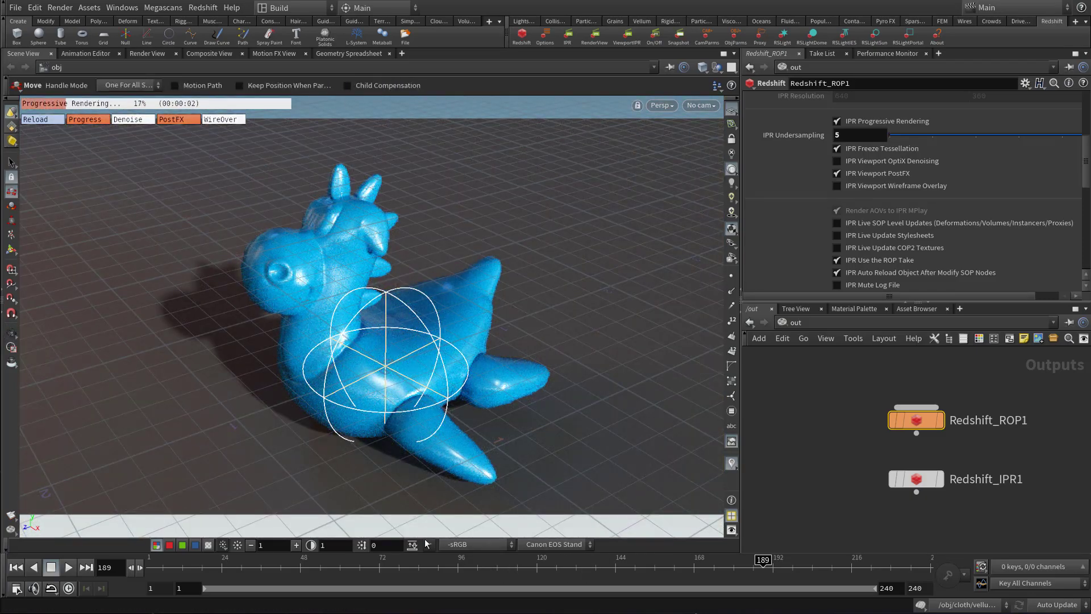
click(495, 547)
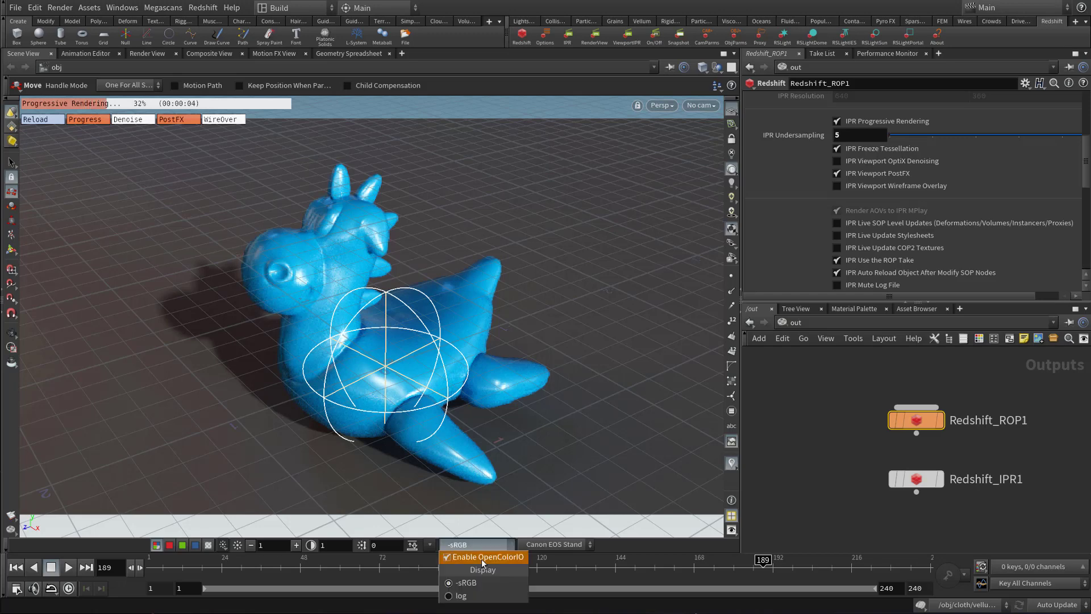
click(497, 558)
click(485, 545)
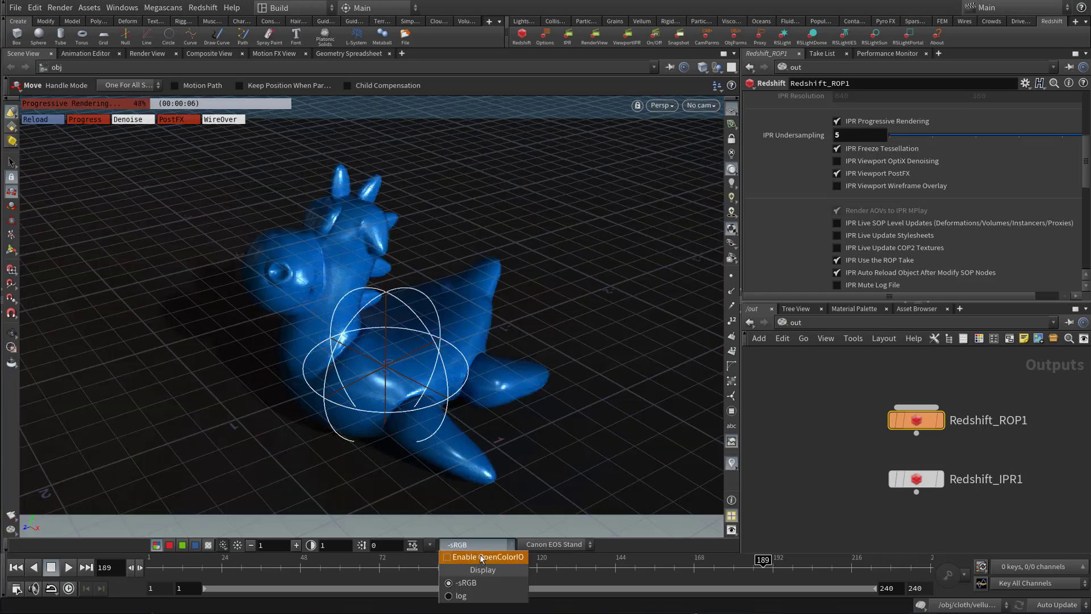
click(473, 559)
Try the log display on the render and switch the display back to sRGB
click(482, 546)
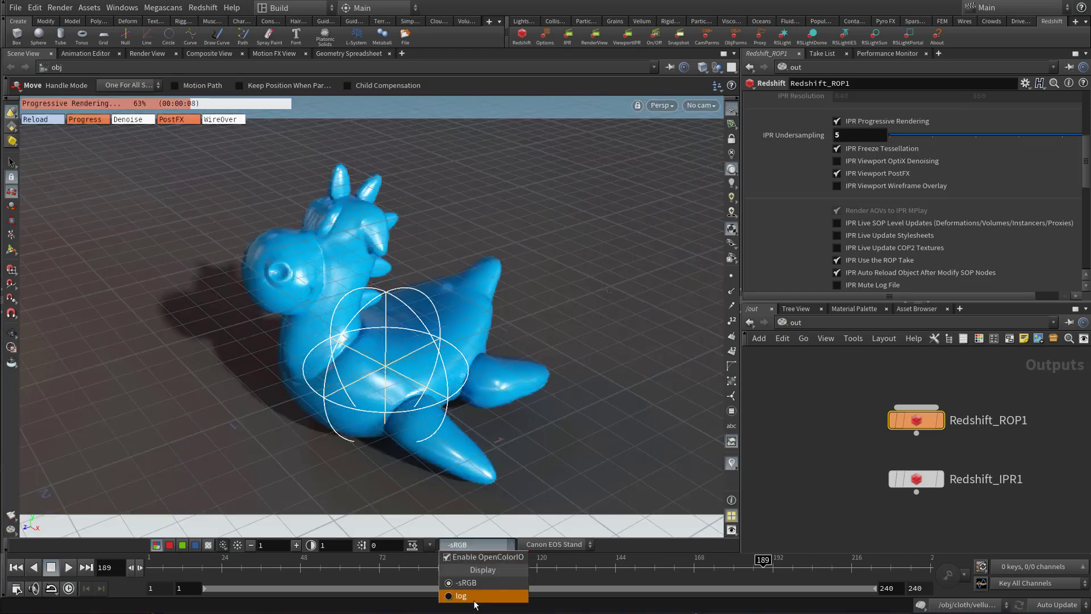
click(475, 599)
click(477, 545)
click(463, 583)
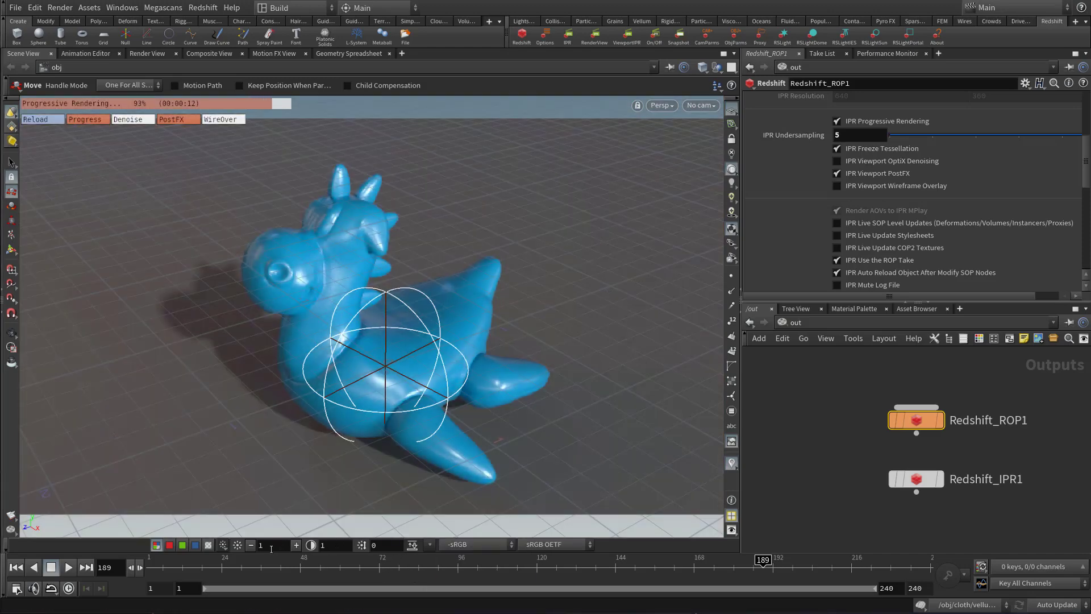
Try the SPI Film view transform, then set the view to Canon Cinema Gamut 709FN
click(546, 544)
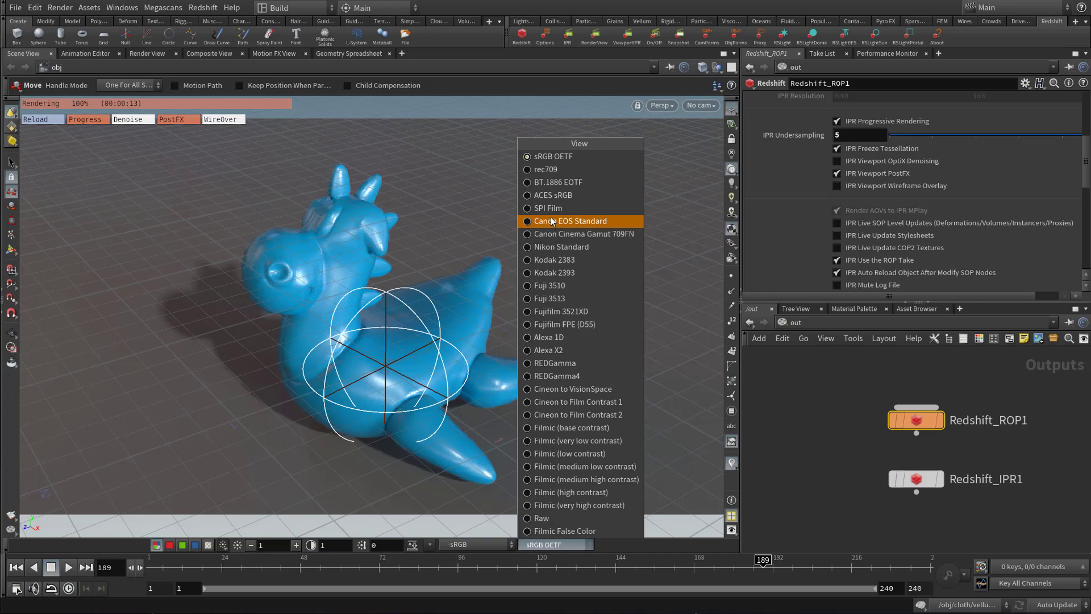
click(556, 210)
click(546, 544)
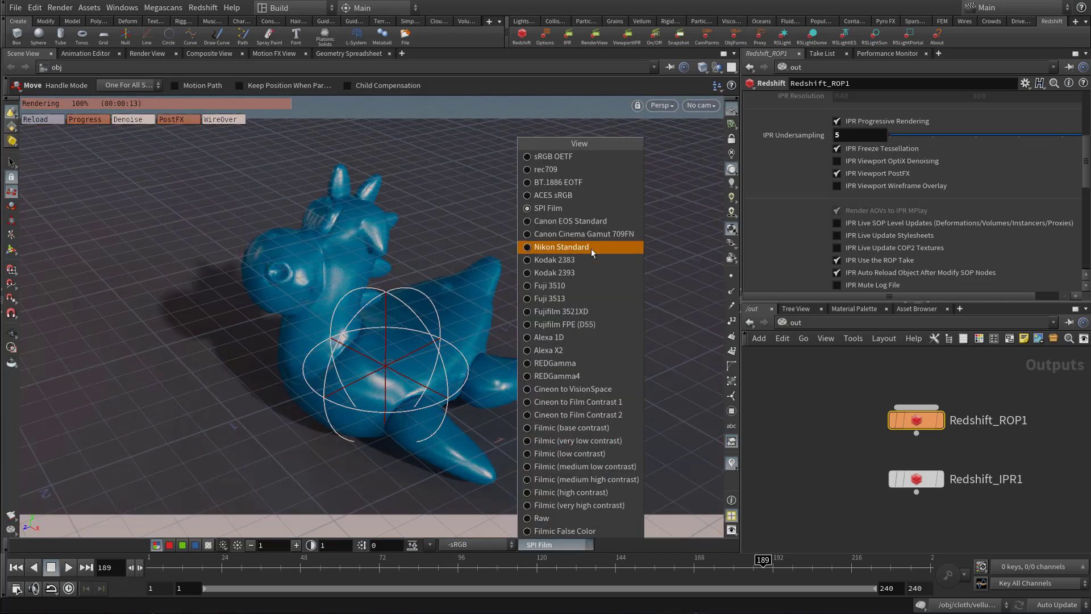
click(596, 234)
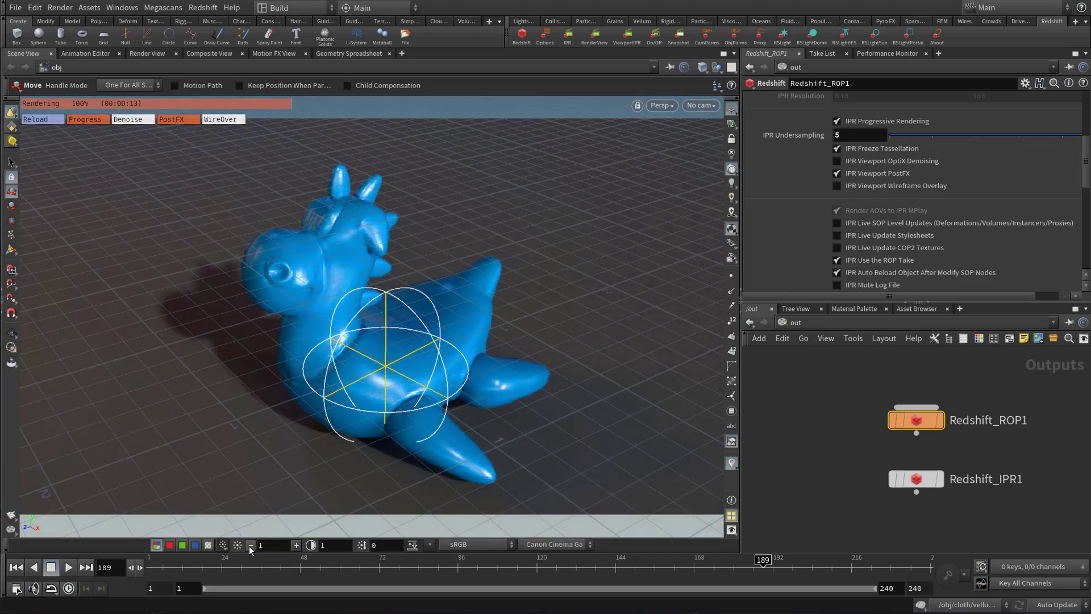
Try viewport brightness values of 2 and 0.5 on the render, then reset the brightness to 1
click(296, 546)
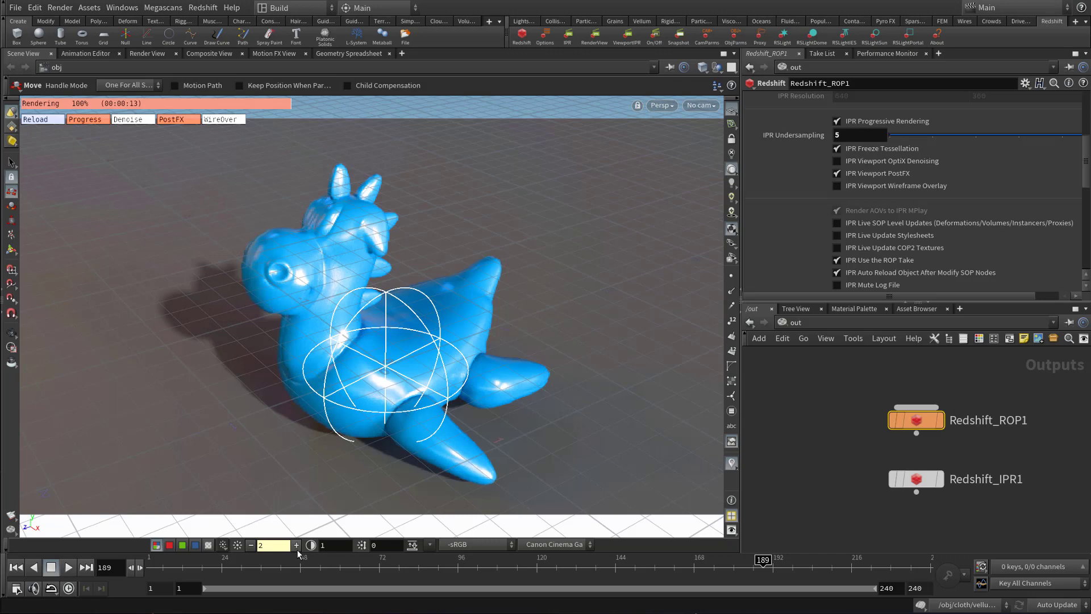
click(251, 545)
click(250, 545)
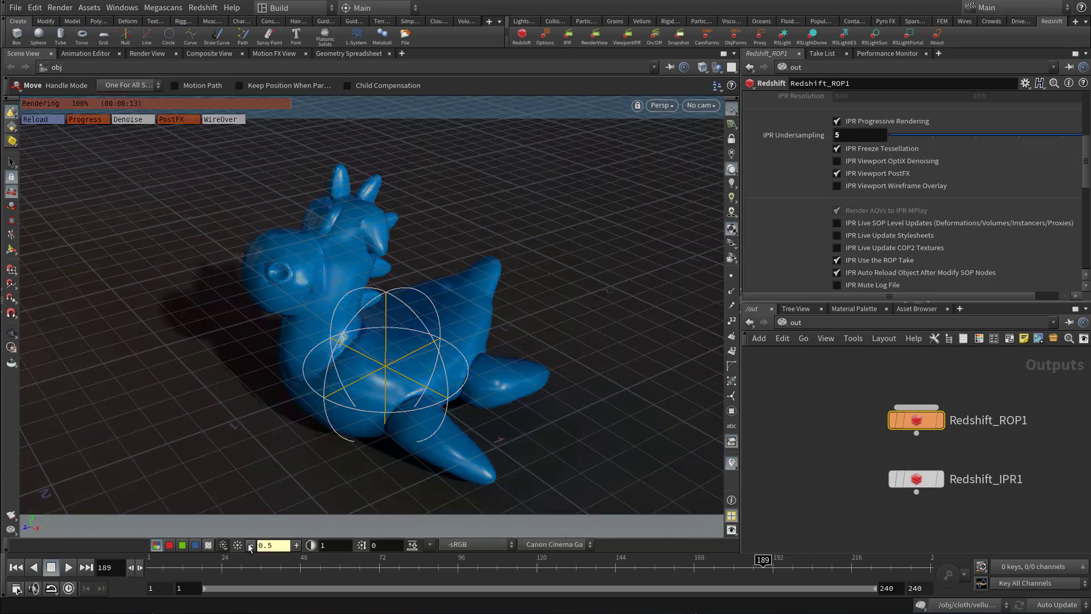
click(250, 545)
click(238, 545)
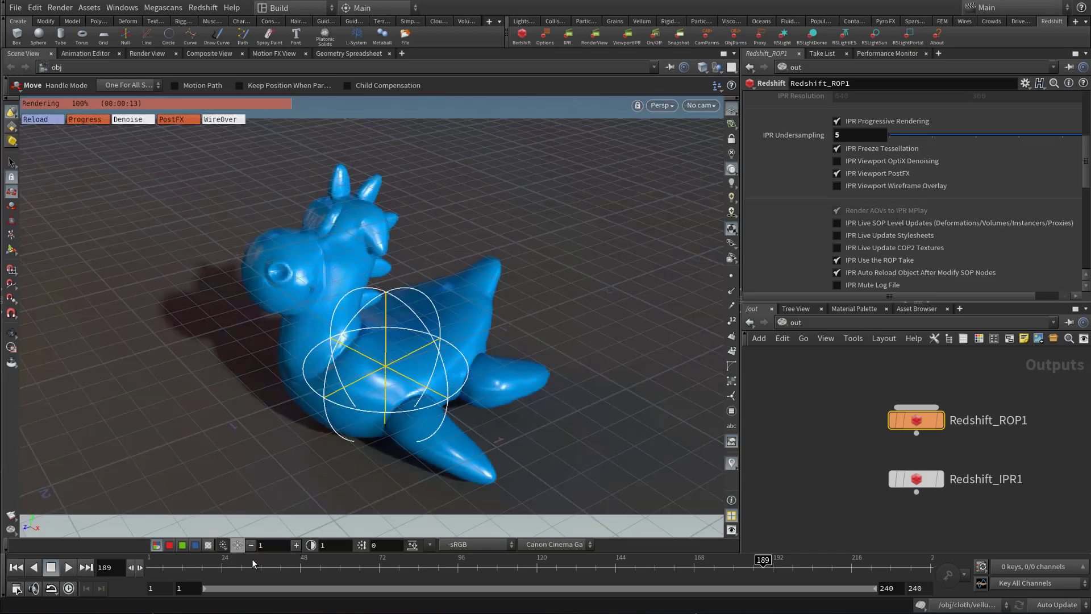
Try adjusting the viewport contrast correction and reset it to 1
middle_drag(332, 545, 362, 548)
click(311, 545)
click(362, 545)
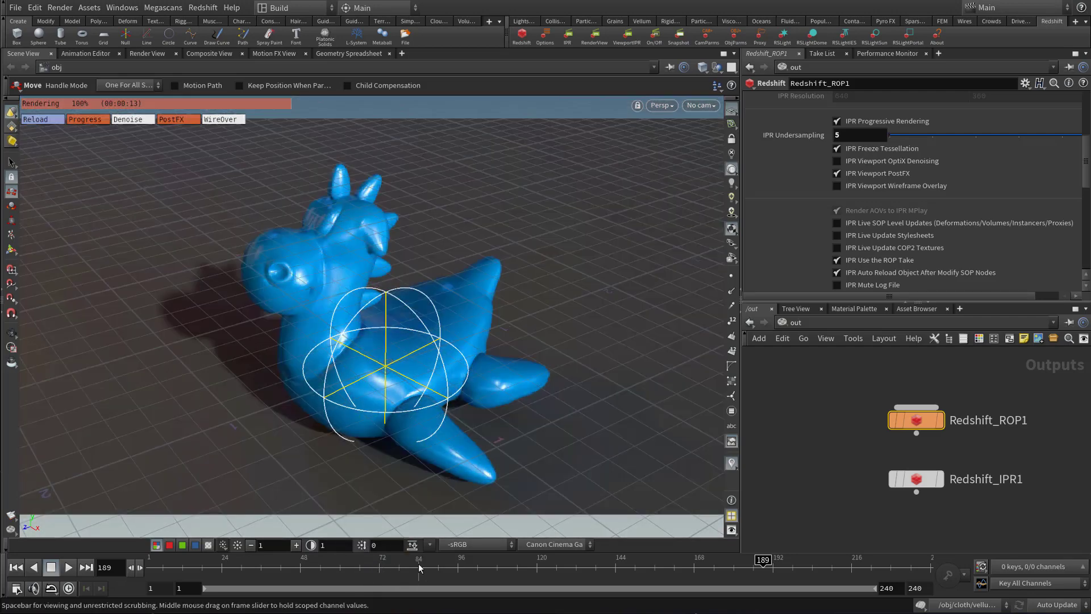
Inspect the render's red, green, blue and alpha channels individually, then return to the full color display
click(169, 545)
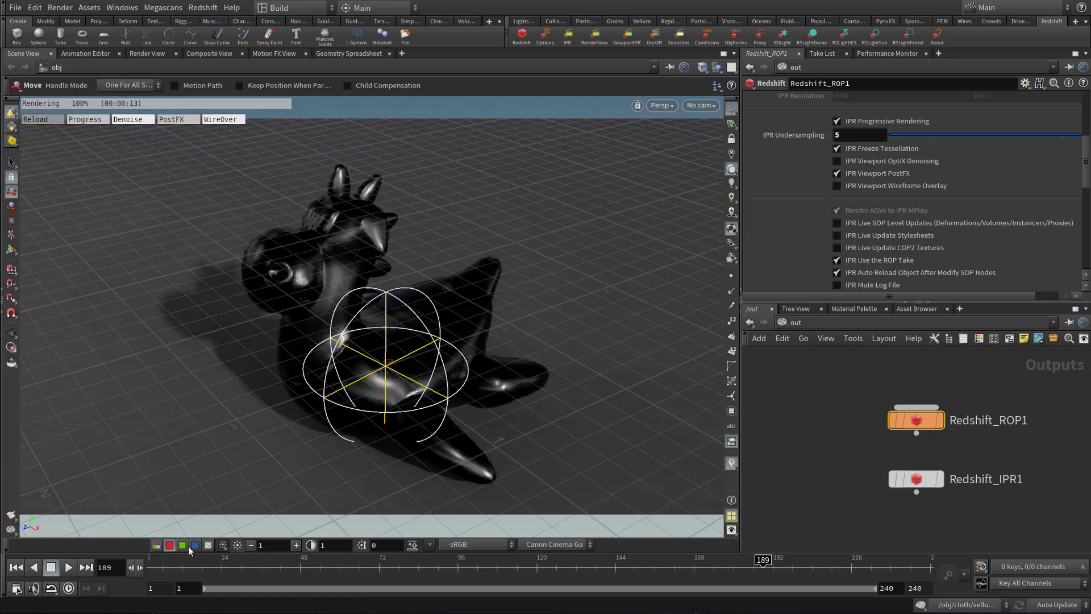
click(182, 545)
click(195, 544)
click(208, 546)
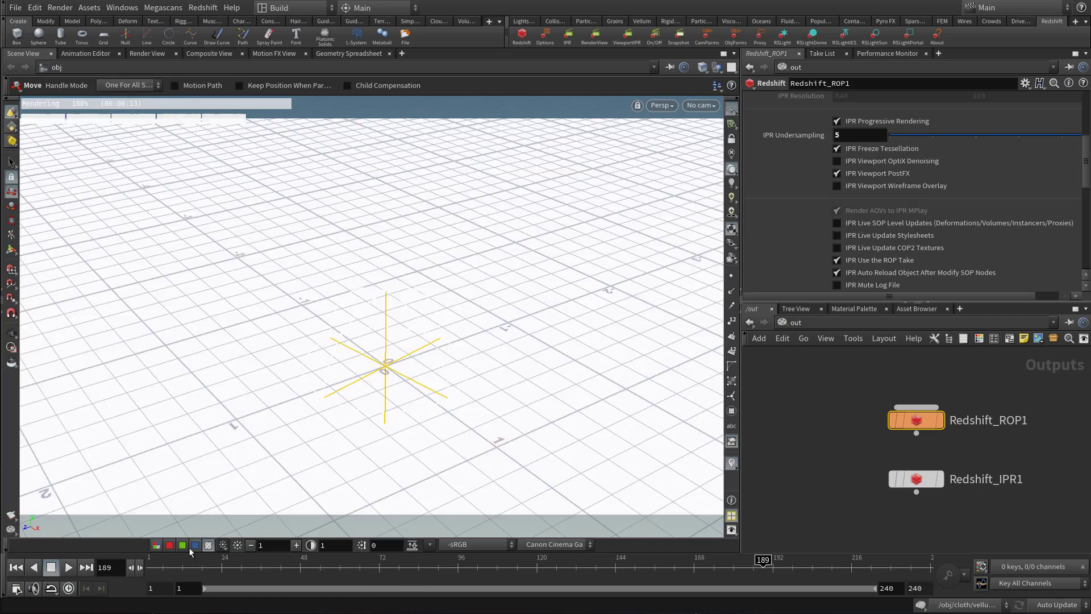
click(156, 545)
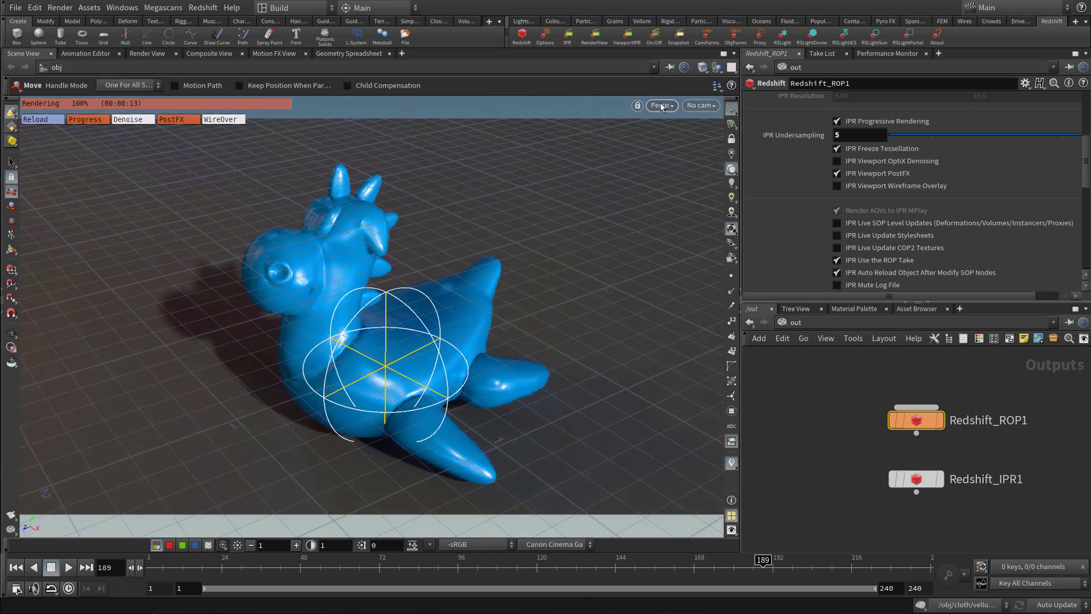
Hide the viewport's Correction Toolbar
click(660, 105)
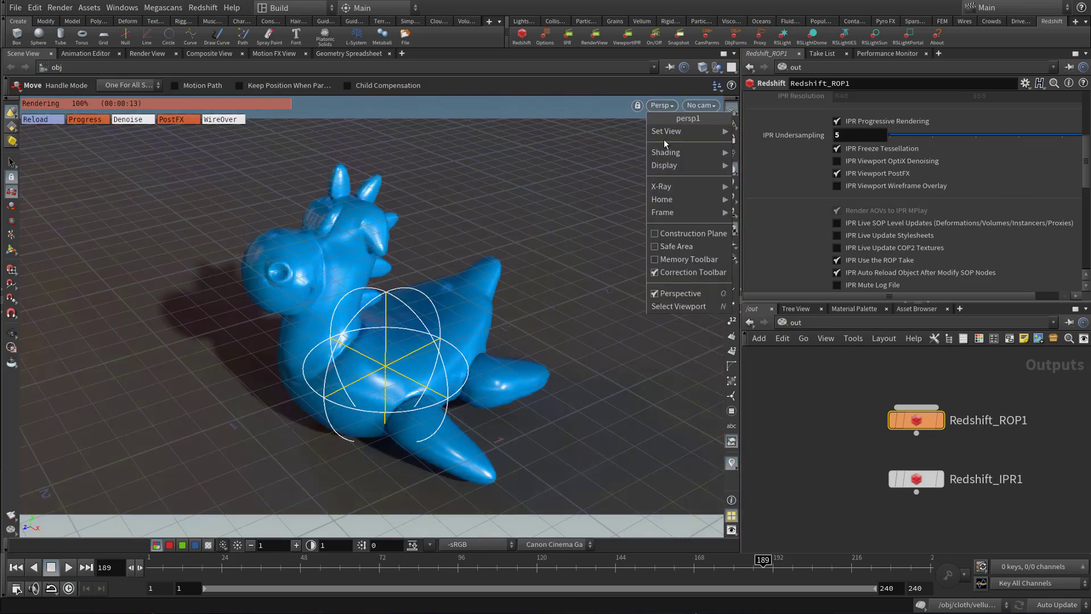
click(679, 271)
key(Escape)
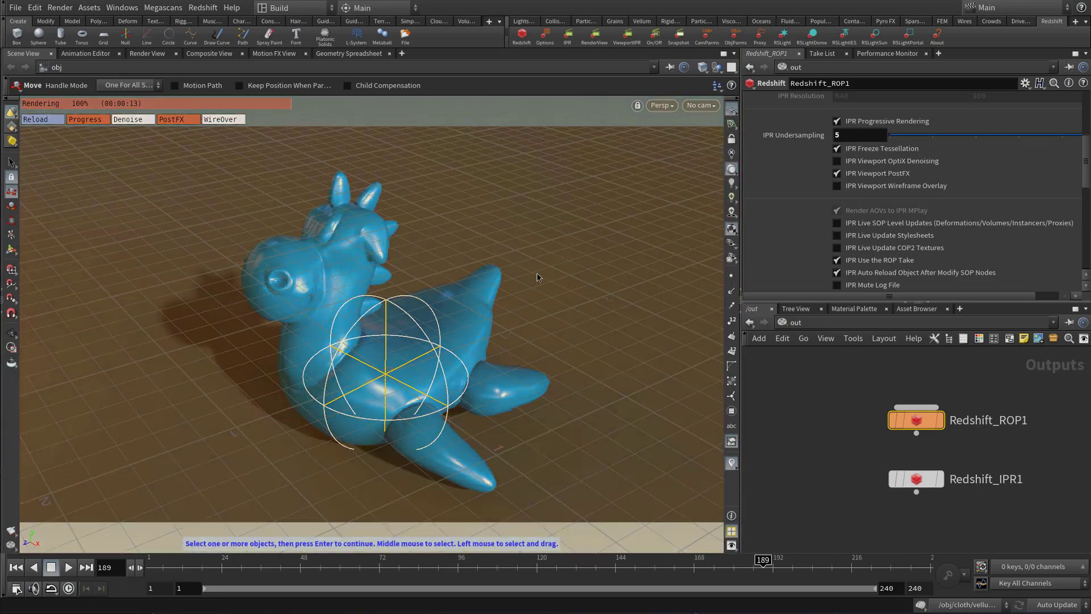
Examine the progressive IPR render of the rubber toy from several angles
key(t)
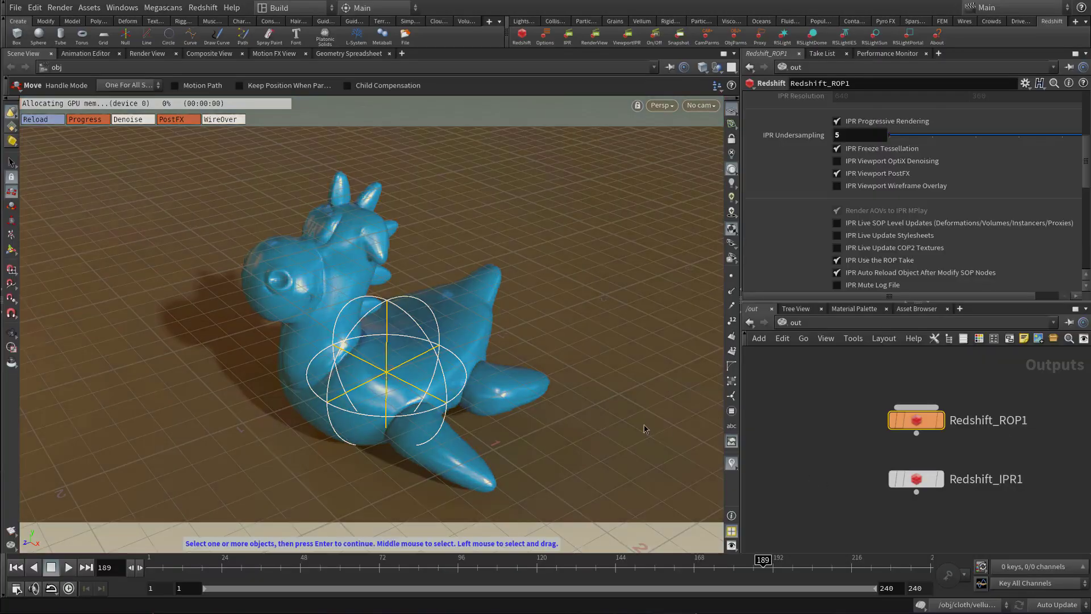
alt+drag(643, 429, 447, 348)
key(t)
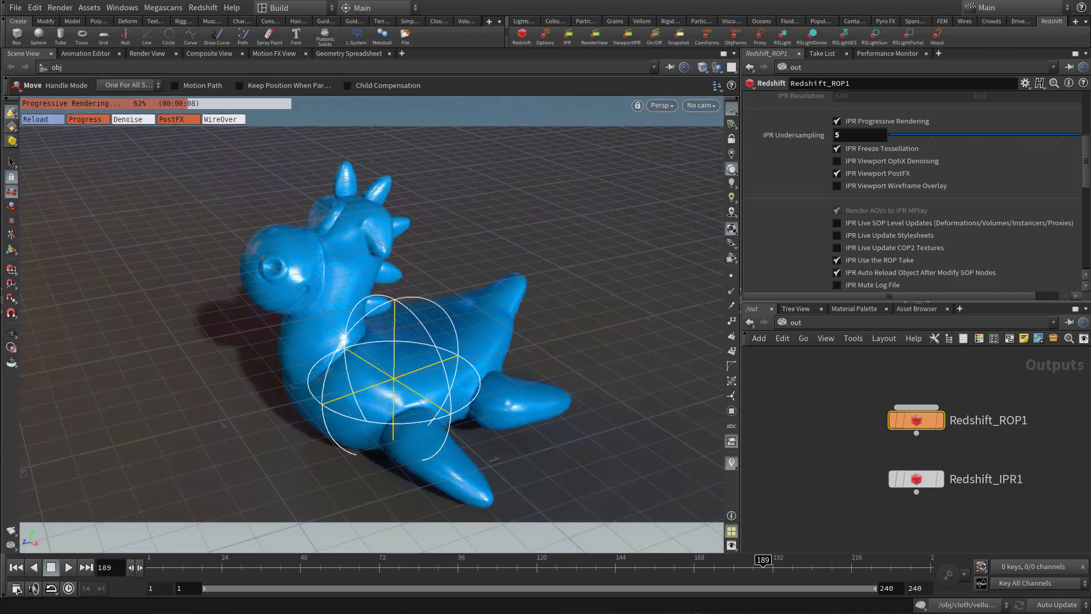
alt+drag(373, 344, 460, 347)
alt+right_drag(461, 346, 324, 365)
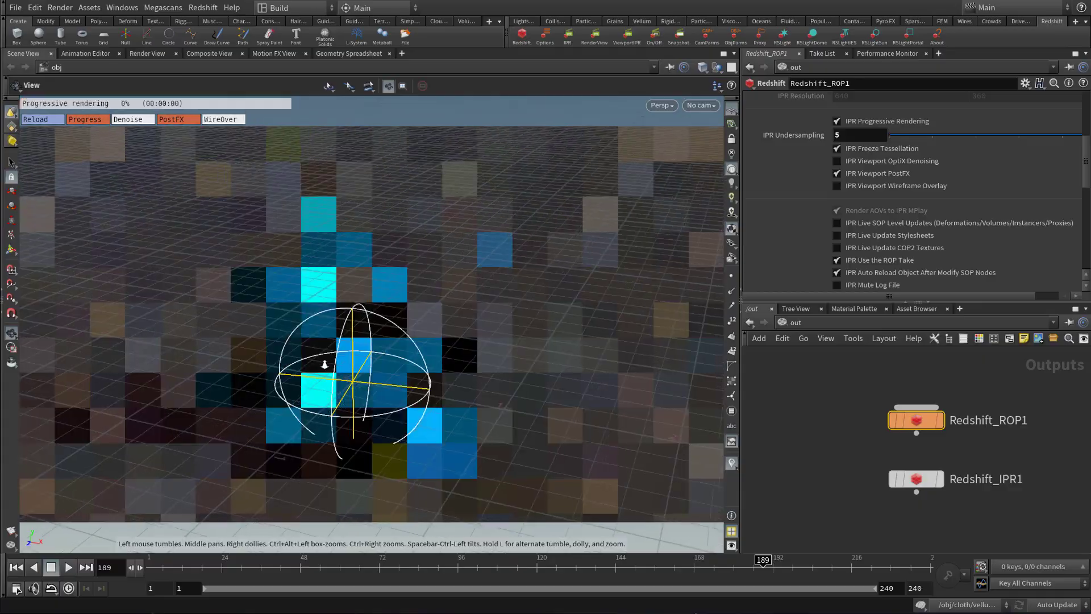
drag(325, 365, 381, 365)
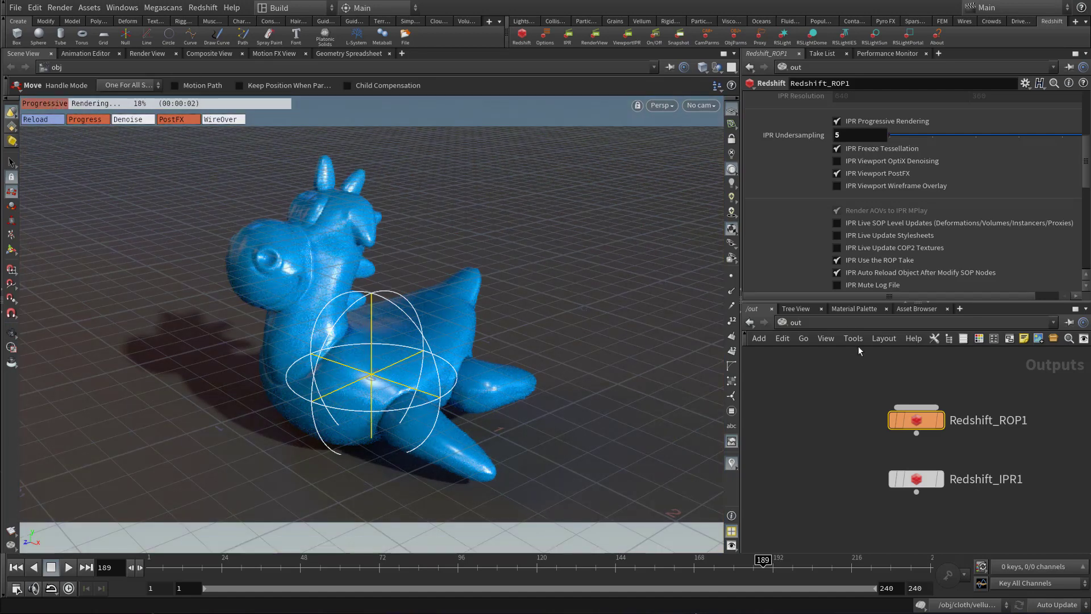
Assign the Blue_Acrylic material from the materials network to the rubber toy and enter the material's shader network
key(n)
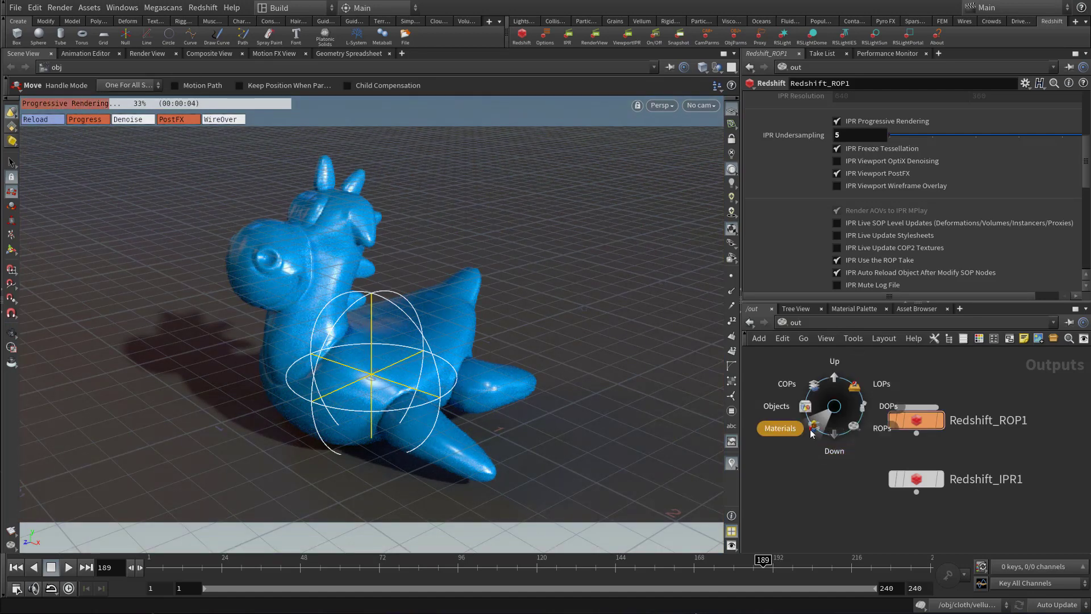
click(807, 438)
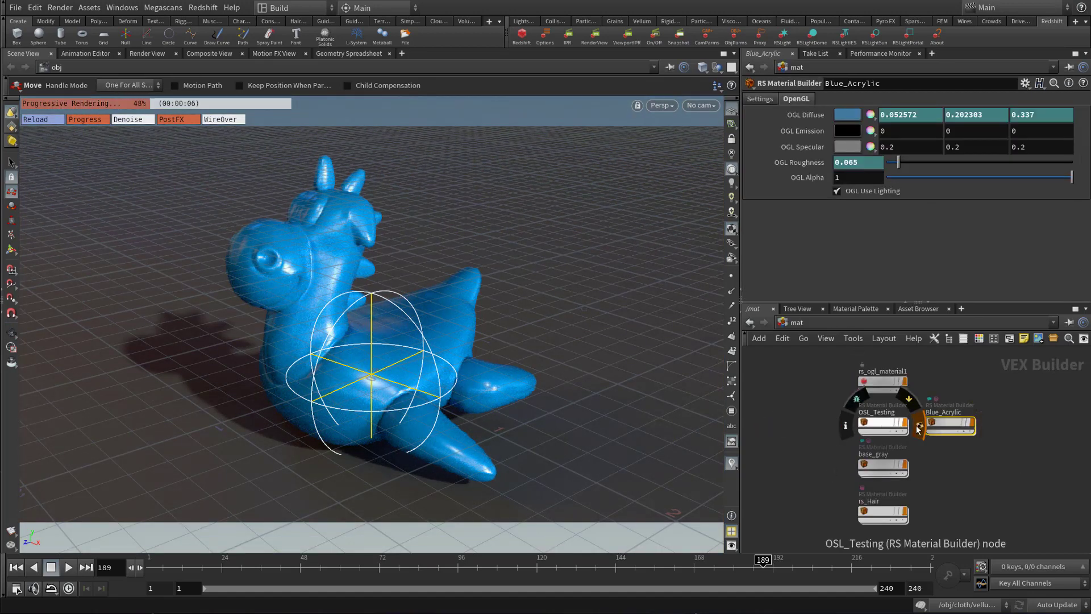
mouse_move(909, 432)
mouse_move(882, 468)
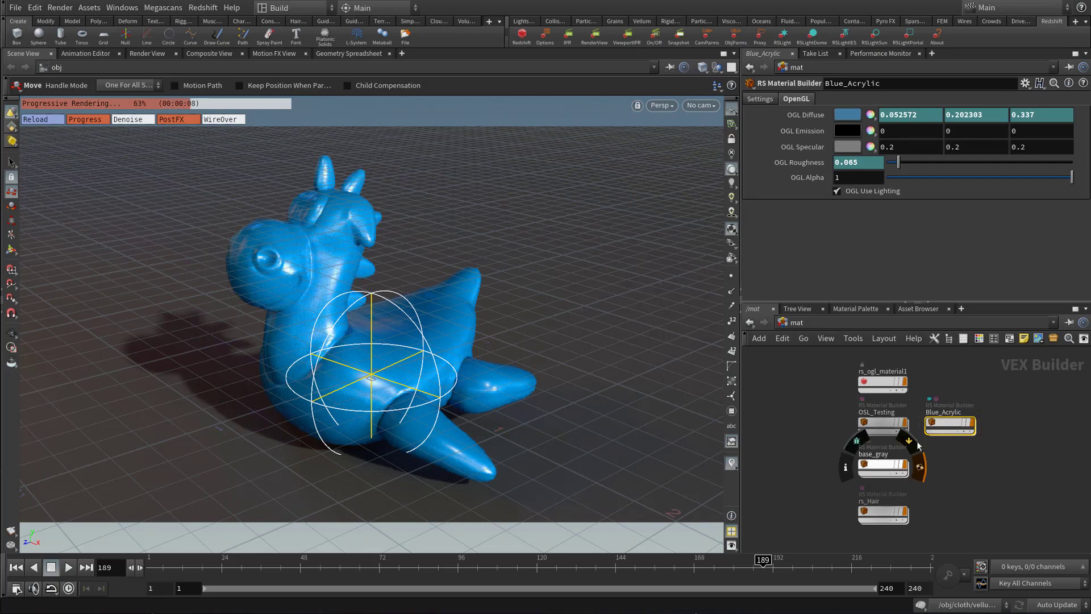
drag(950, 425, 457, 330)
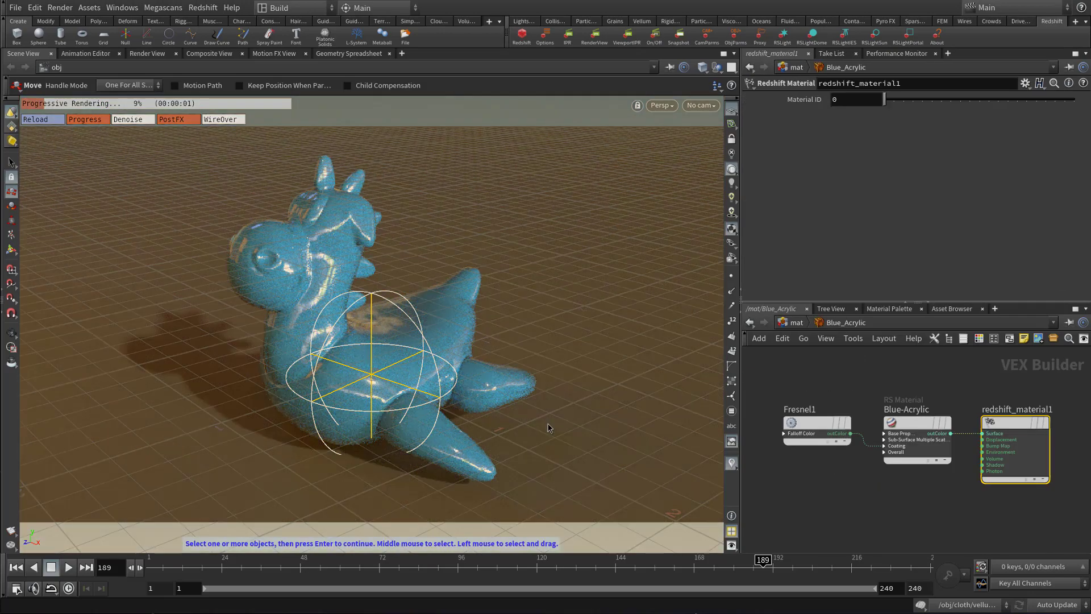
key(Escape)
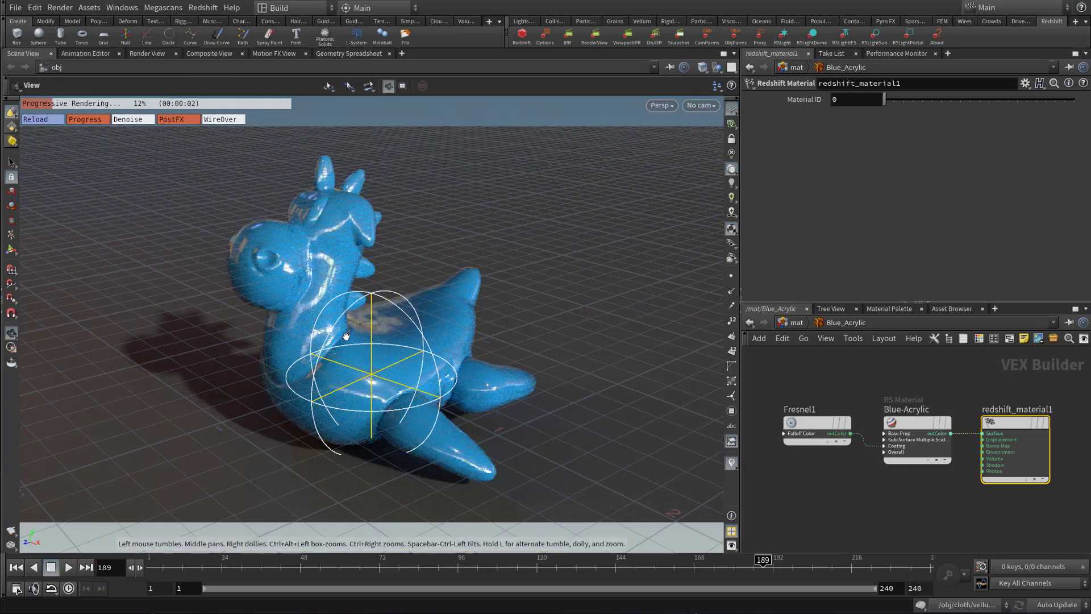
mouse_move(389, 341)
right_down()
mouse_move(572, 331)
mouse_move(390, 335)
right_up()
drag(390, 336, 414, 345)
Try green and red diffuse colors on the Blue-Acrylic shader, then set its diffuse color to dark orange, 0.309, 0.1545, 0
click(903, 426)
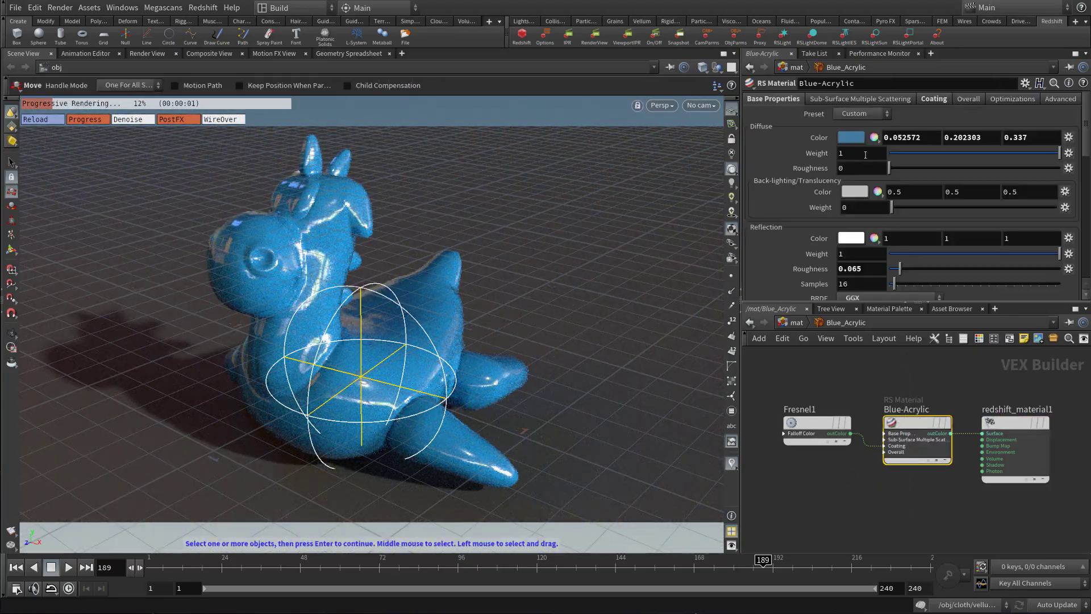
click(851, 138)
click(863, 76)
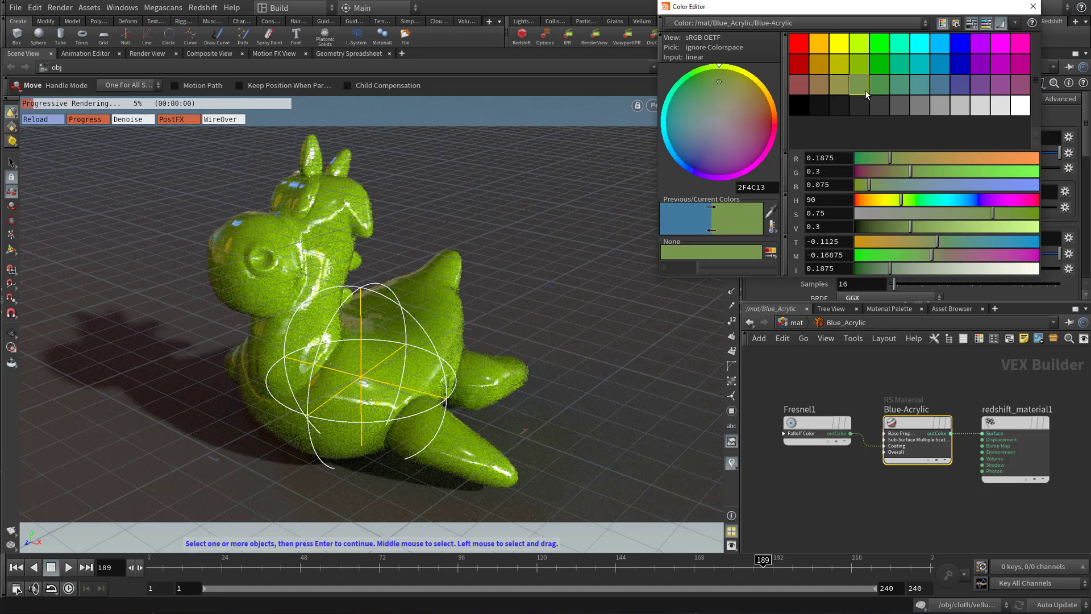
click(921, 91)
click(799, 61)
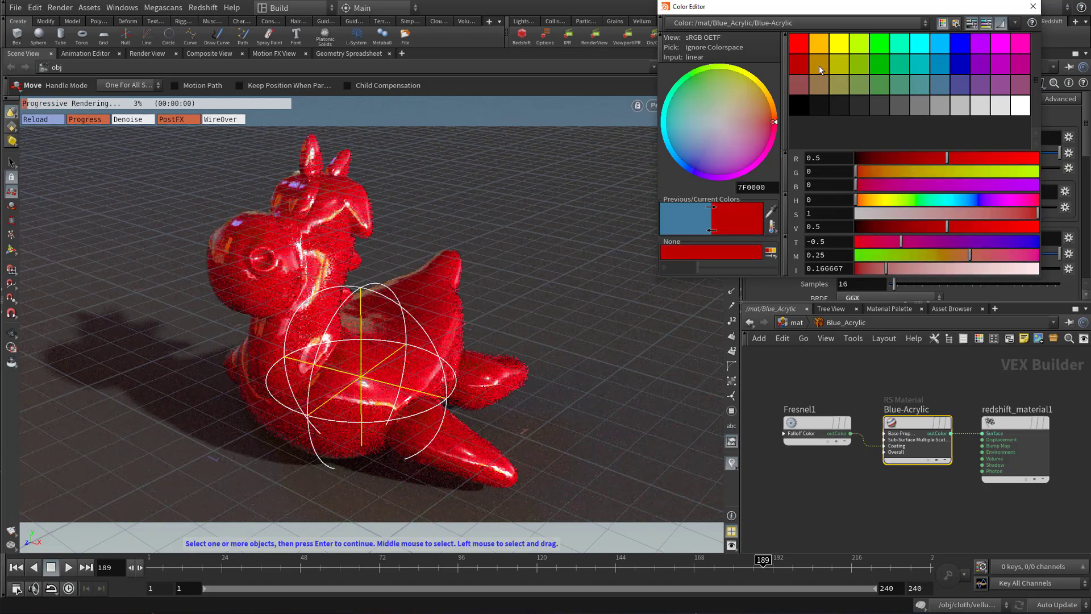
click(819, 65)
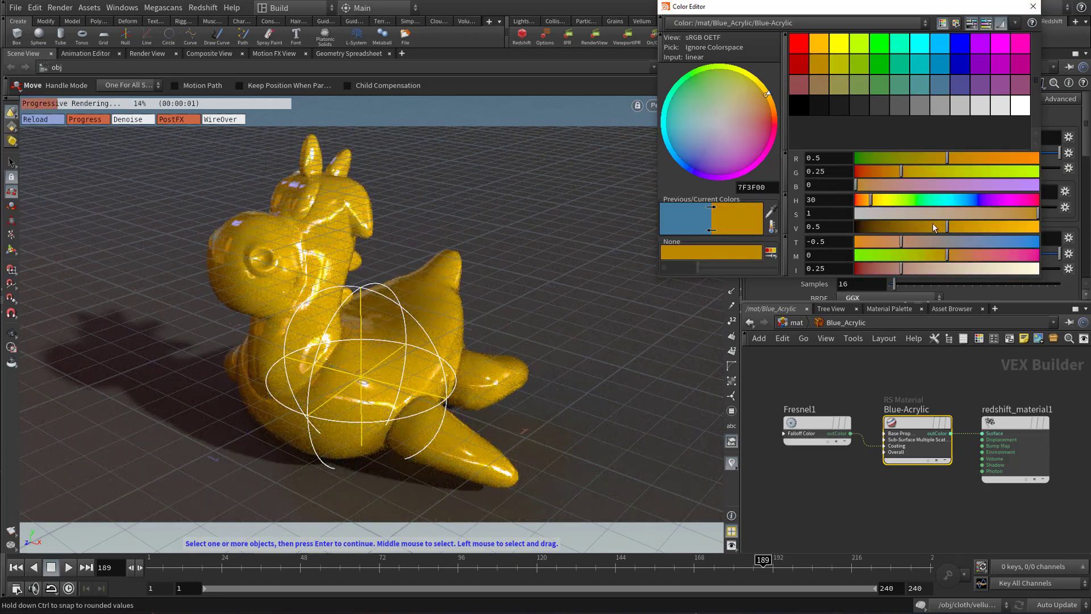
drag(932, 224, 911, 227)
click(1033, 9)
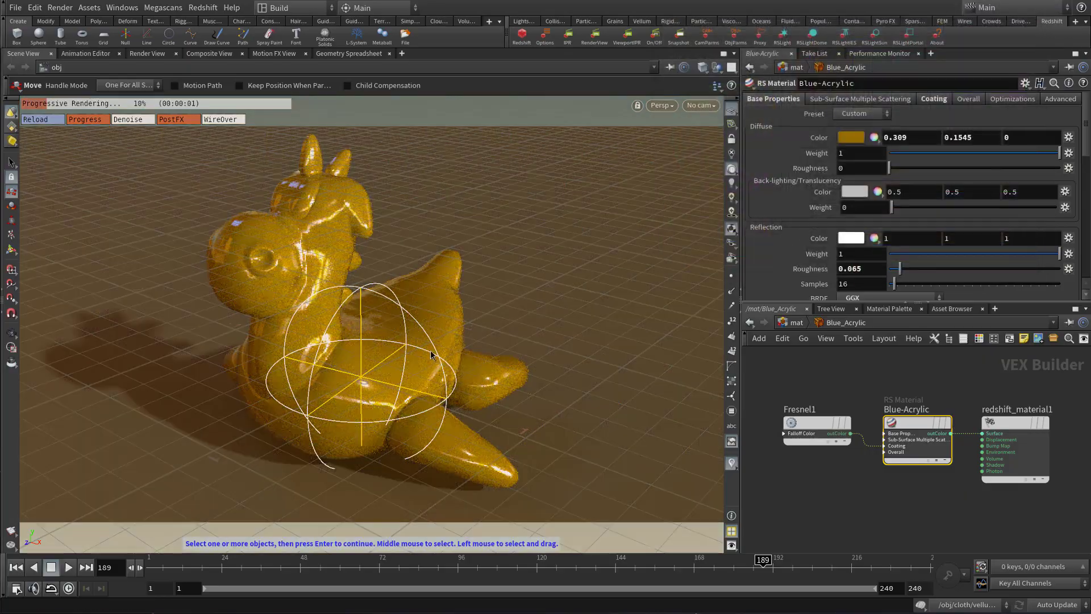
Return to the Redshift_ROP1 settings in the output network and turn off the Redshift viewport IPR
key(Escape)
drag(430, 350, 358, 350)
right_drag(370, 348, 402, 363)
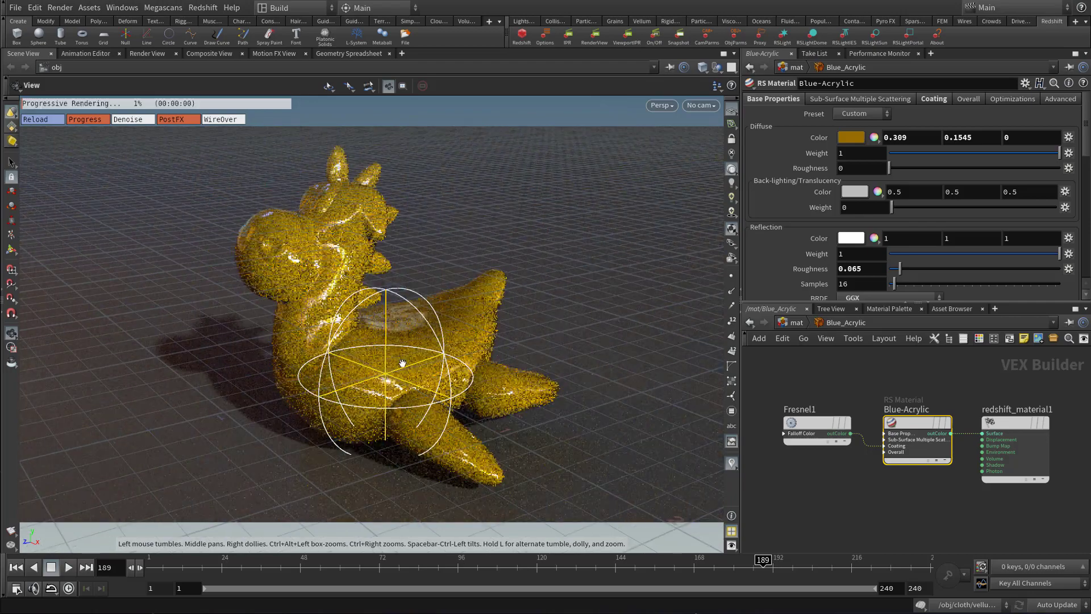
middle_drag(402, 363, 365, 380)
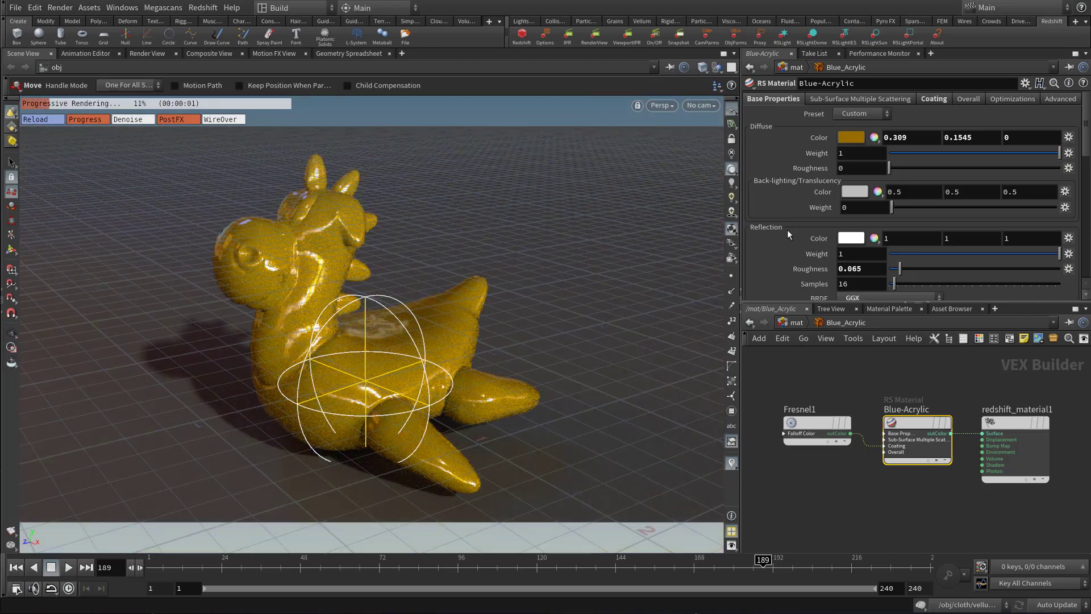
click(786, 380)
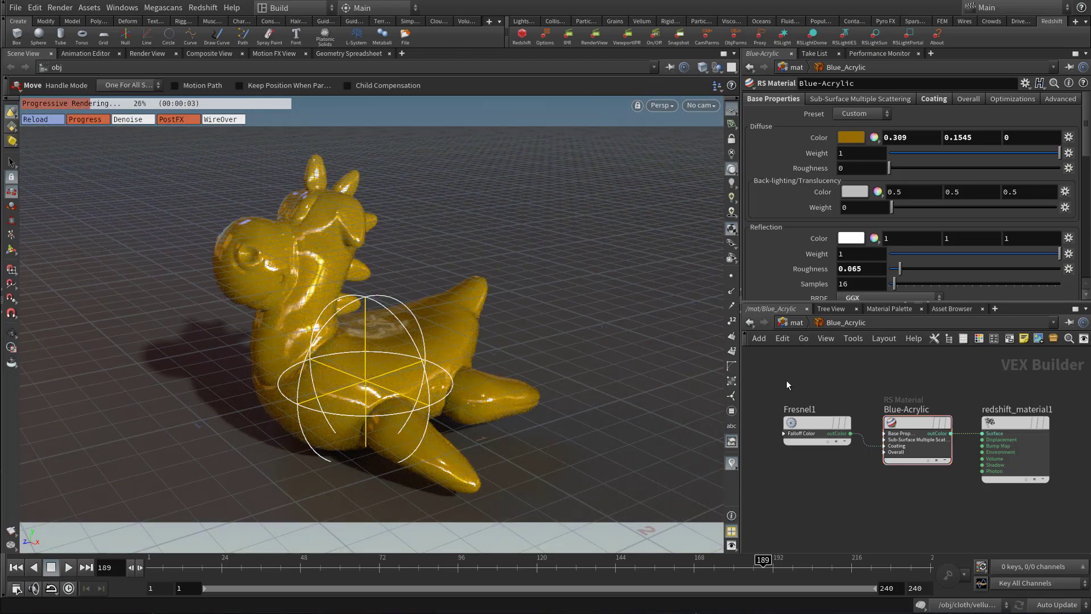
key(n)
click(825, 413)
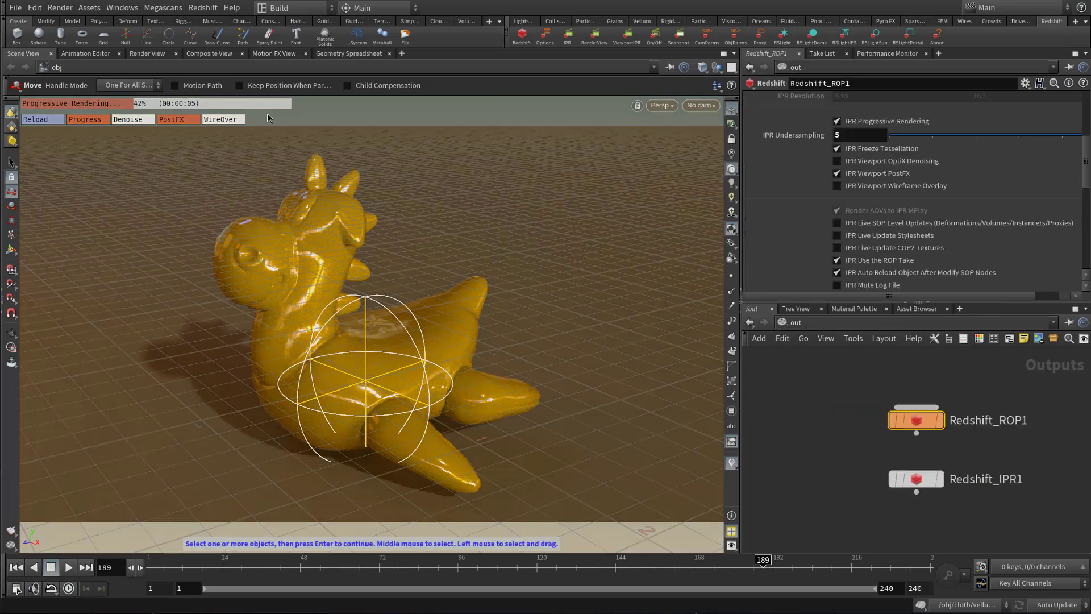
scroll(796, 199, up, 5)
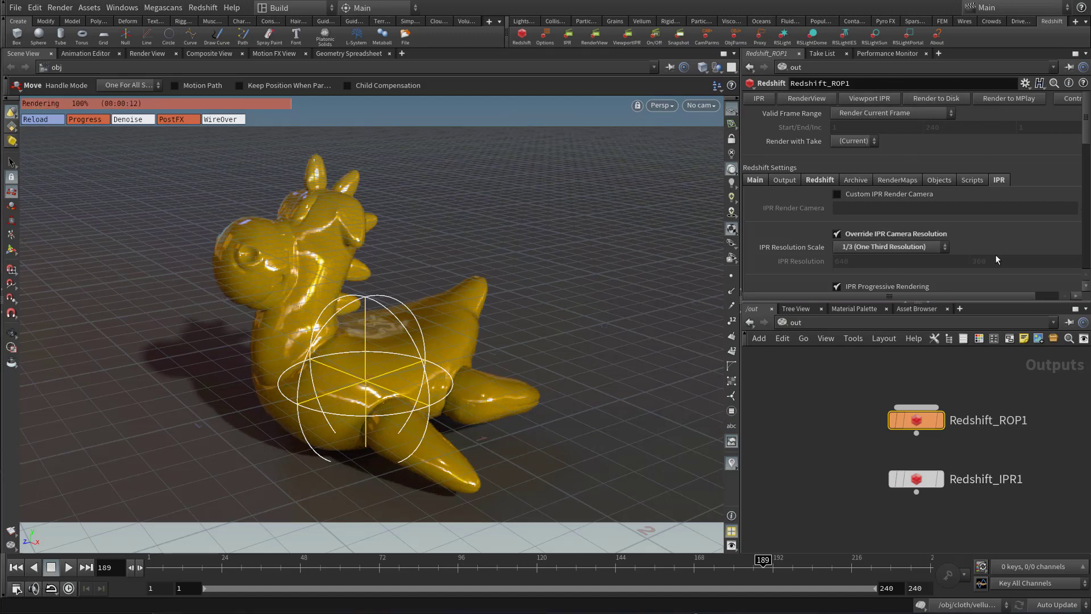
click(627, 35)
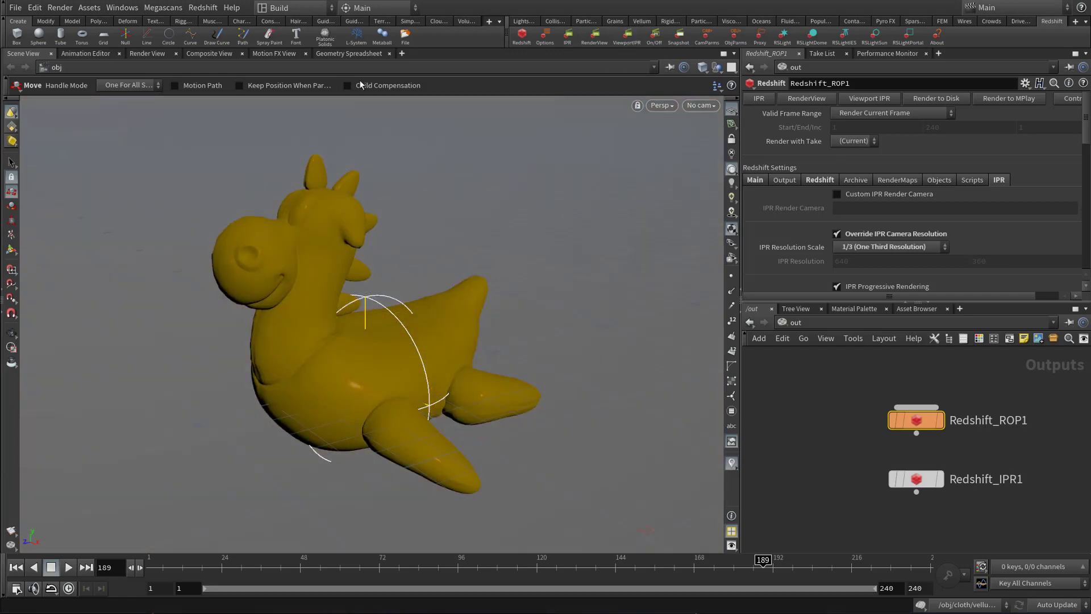
Examine the rubber toy from several angles in the regular viewport display without IPR rendering
key(Escape)
right_drag(444, 322, 319, 329)
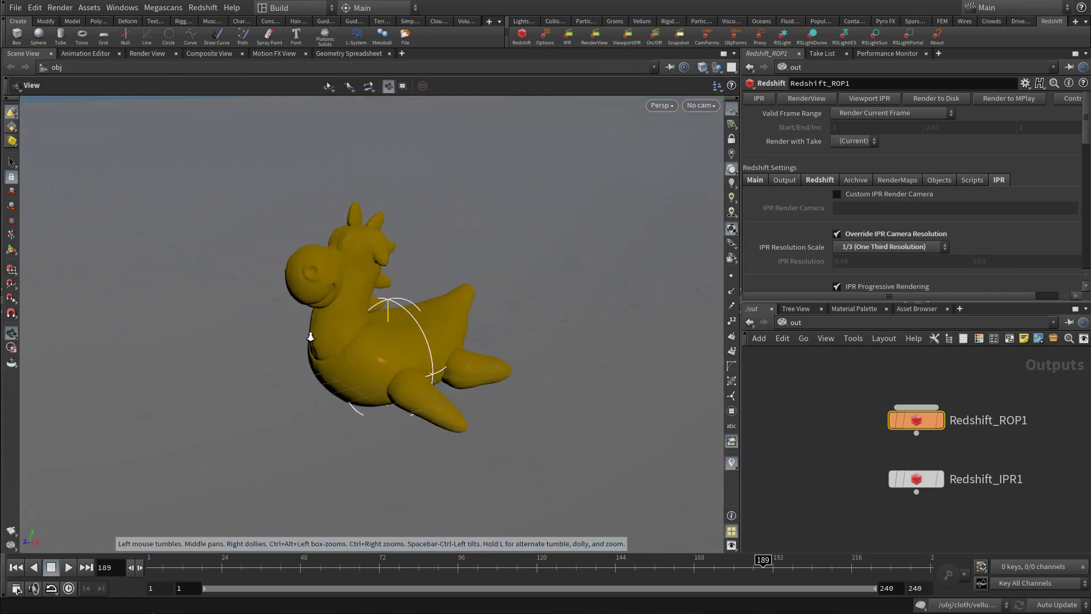
drag(318, 330, 391, 370)
right_drag(391, 371, 490, 362)
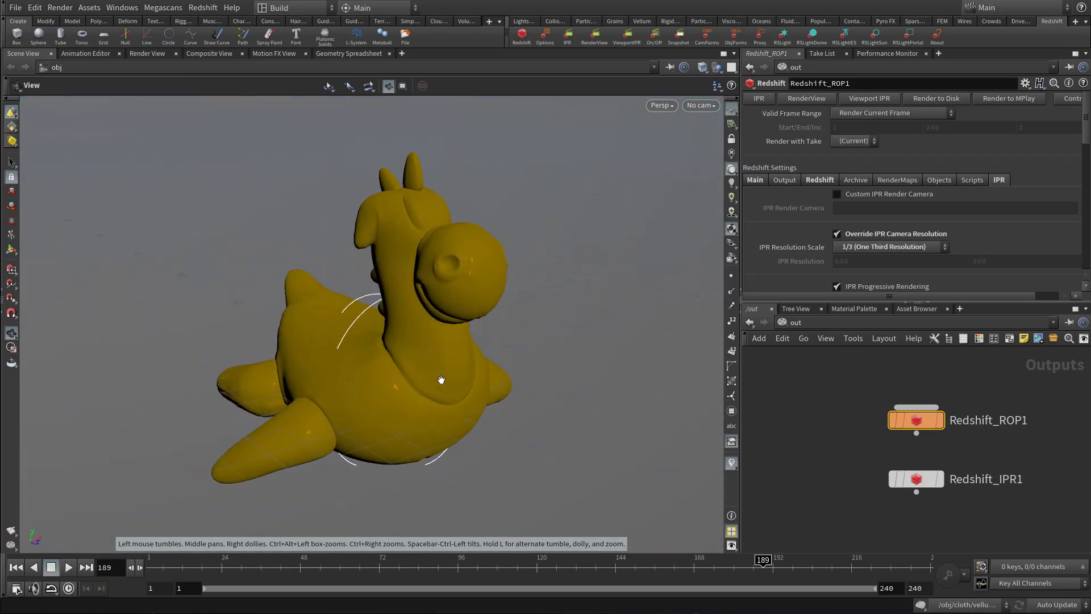
mouse_move(441, 379)
mouse_down()
mouse_move(263, 366)
mouse_move(421, 341)
mouse_move(419, 382)
mouse_move(428, 364)
mouse_up()
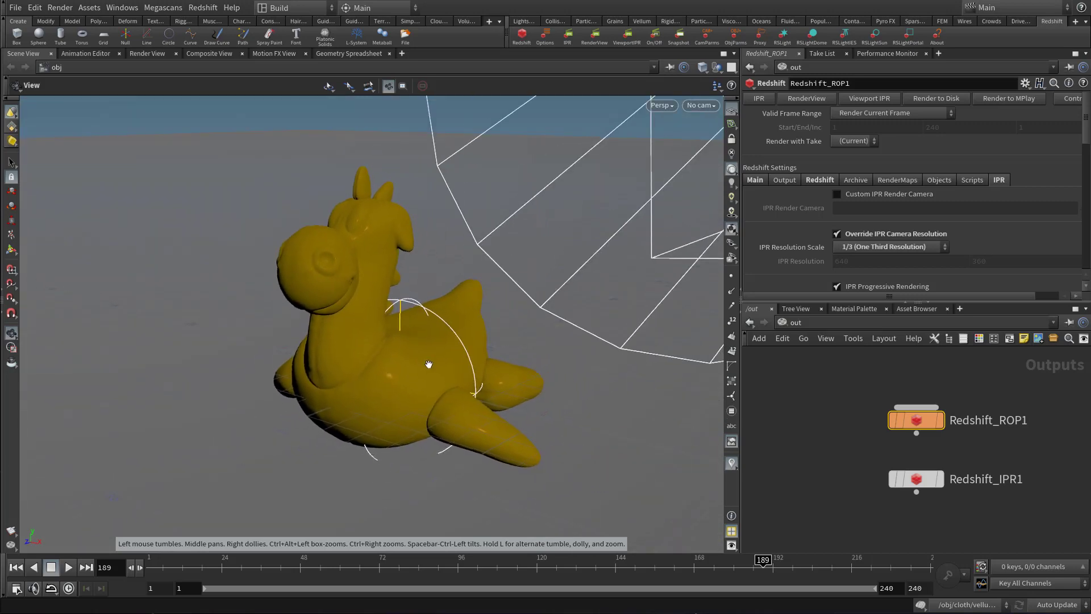
key(t)
key(Escape)
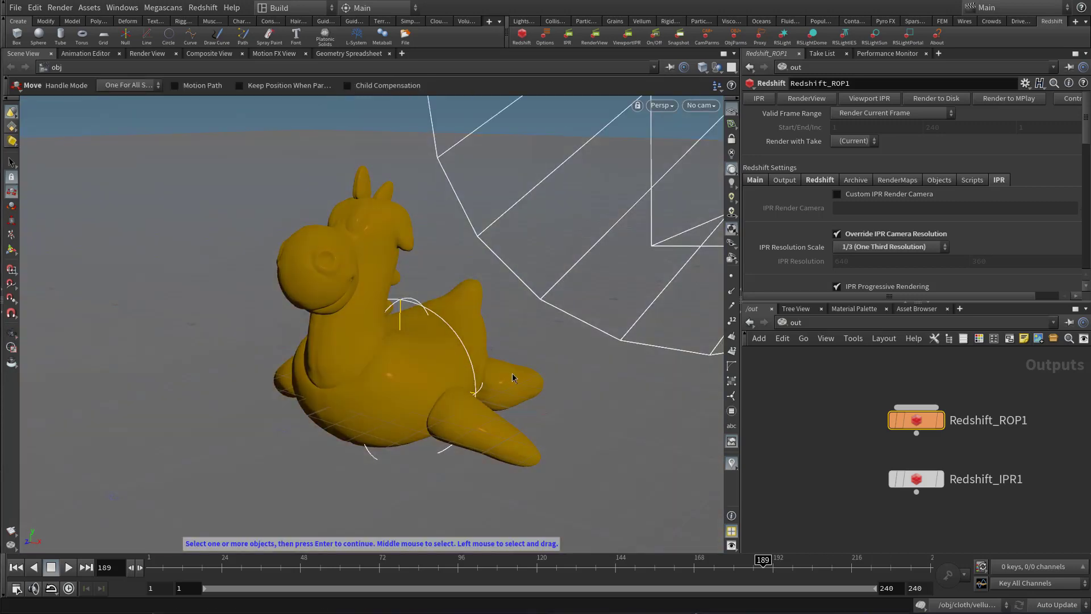
drag(543, 363, 414, 383)
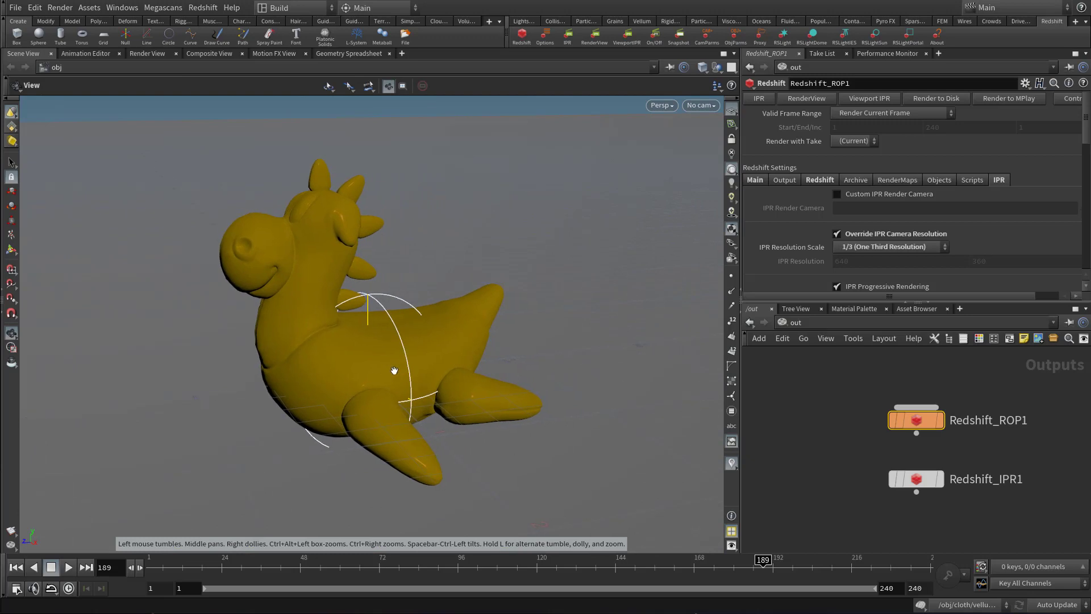
key(t)
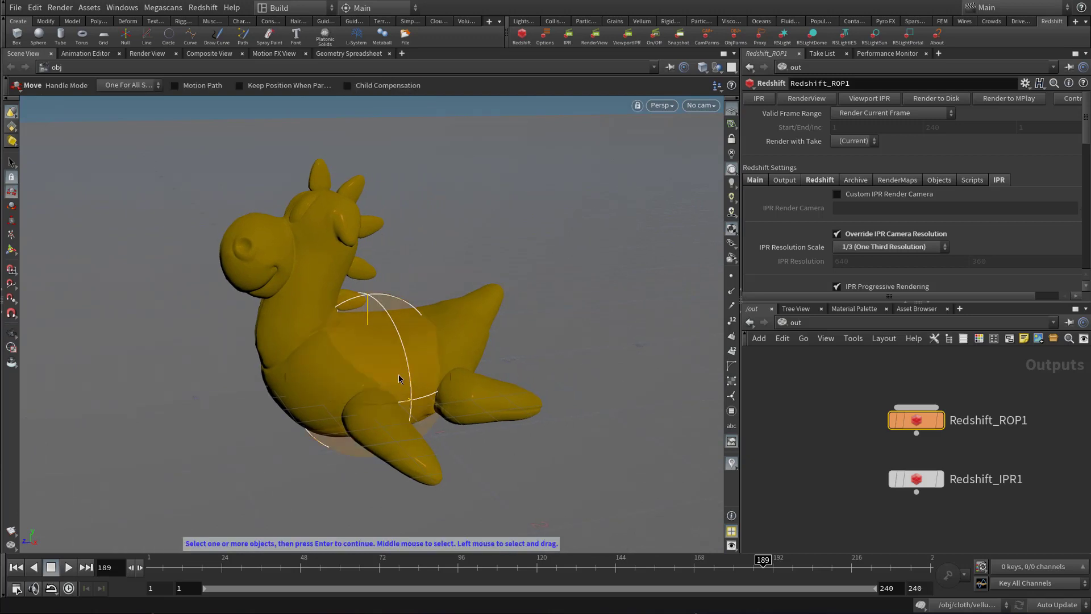